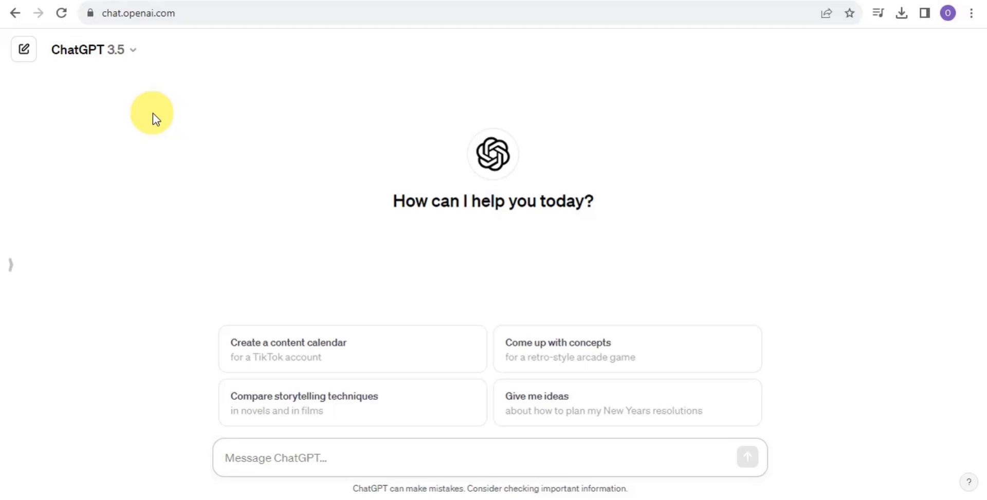
# Ask ChatGPT to "write a short cartoon story for kids not more than 150 words"
pyautogui.click(507, 462)
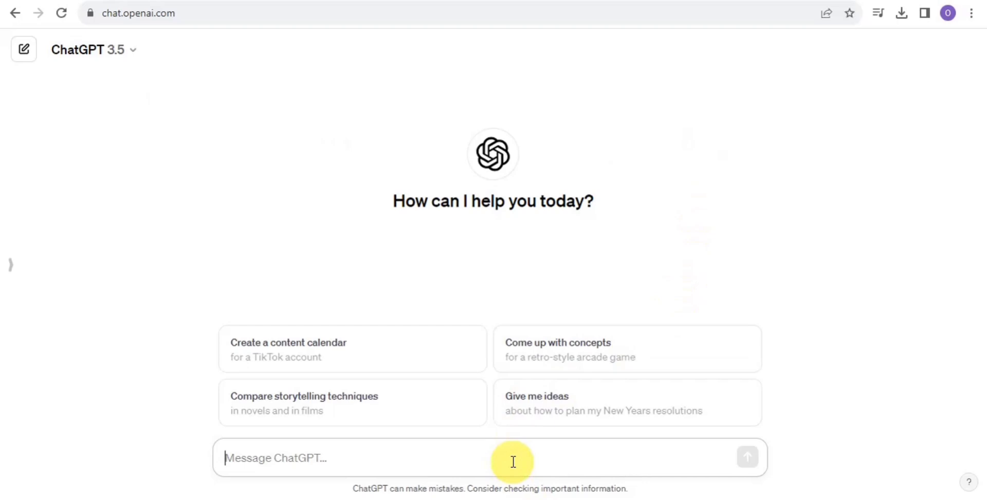
pyautogui.write('write a sh')
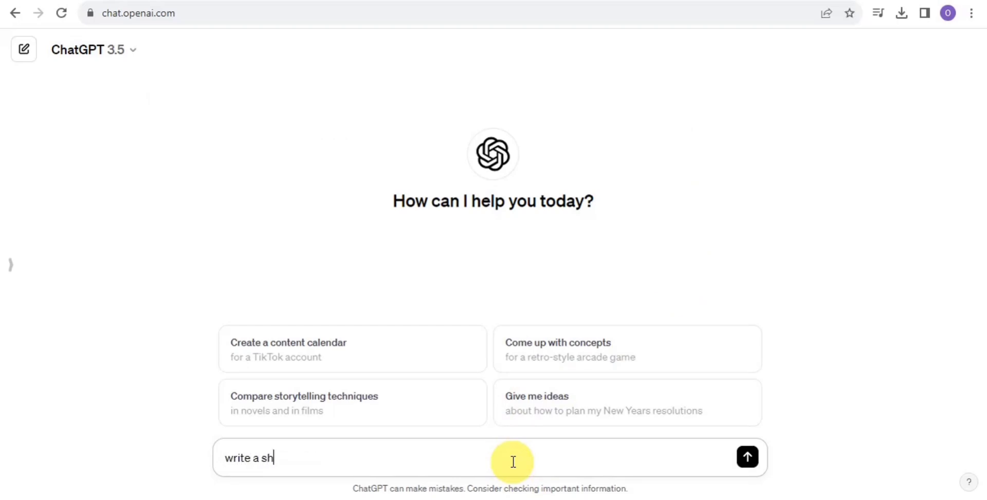
pyautogui.write('ort cartoon st')
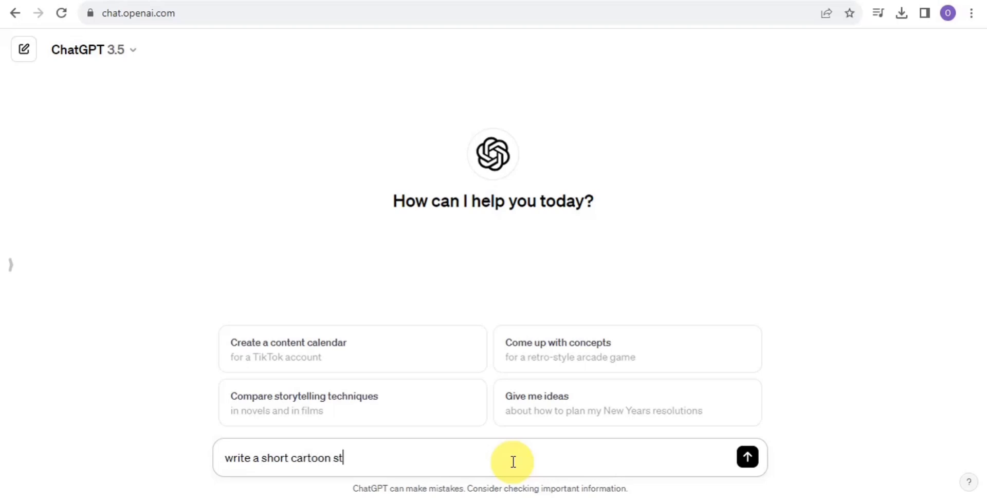
pyautogui.write('ory for kids not more than 150 words')
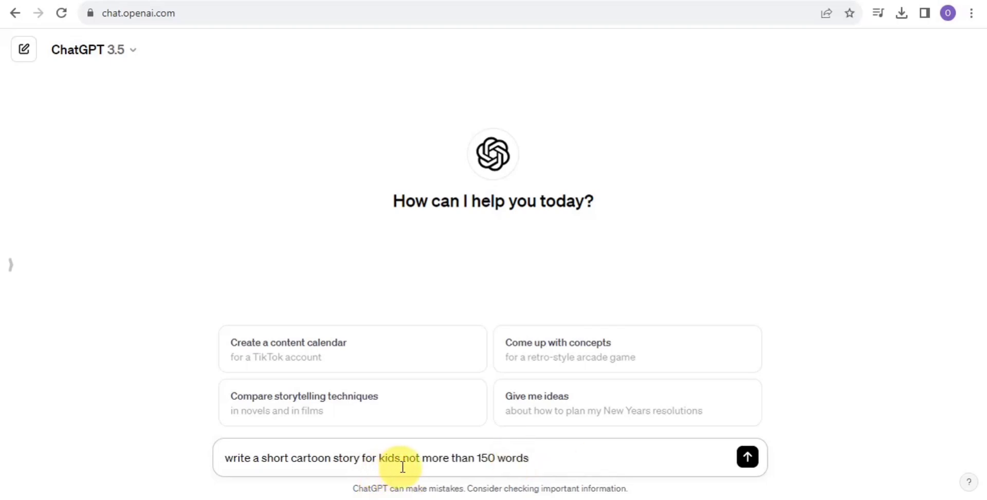
pyautogui.click(748, 457)
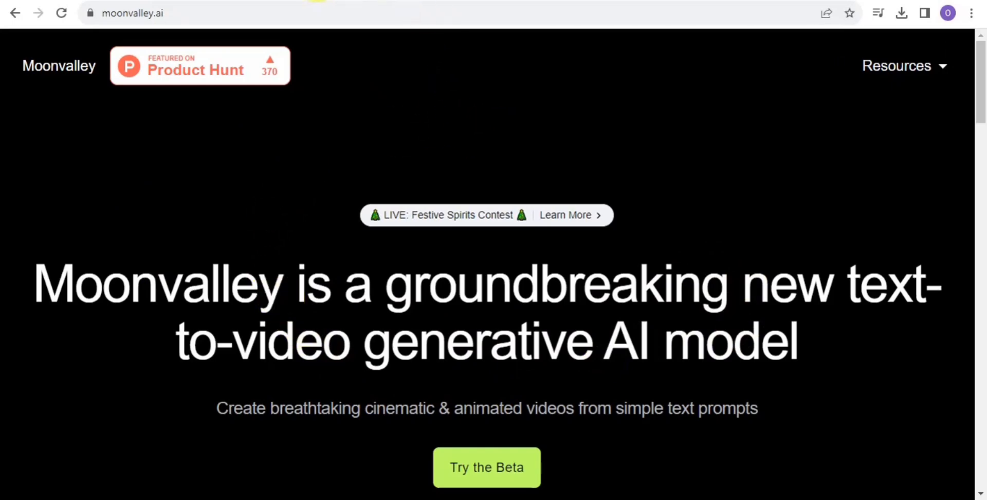
# Switch back to ChatGPT and send the request "write an interesting images prompts for this story"
pyautogui.click(324, 1)
pyautogui.click(322, 459)
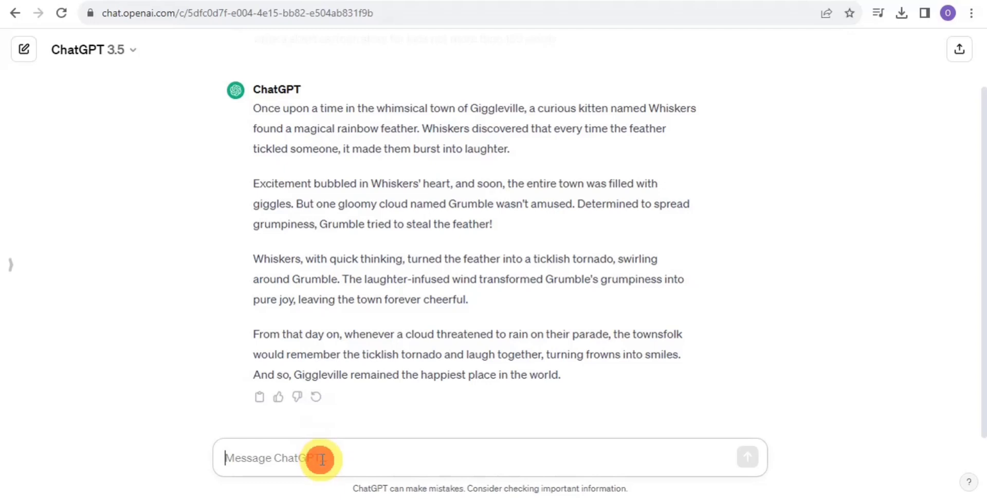
pyautogui.write('wr')
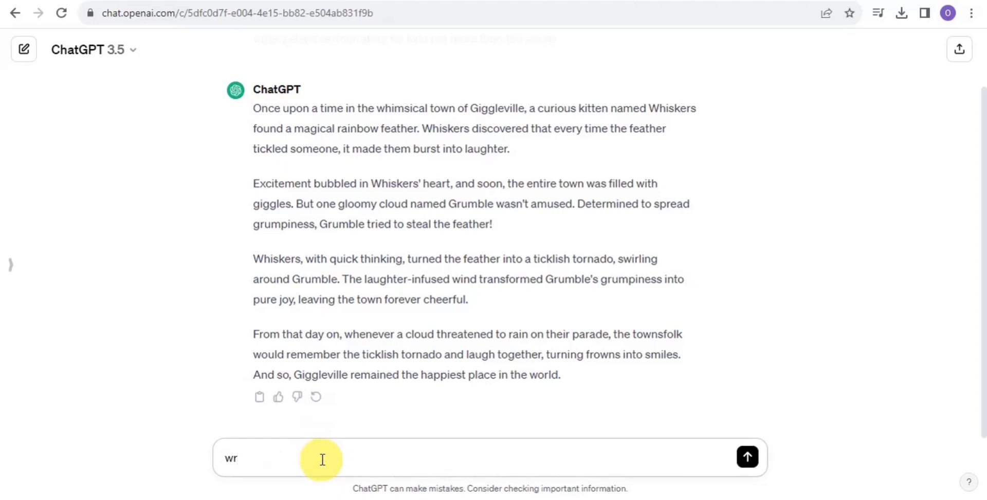
pyautogui.write('ite an im')
pyautogui.write('ages prompt for this story')
pyautogui.click(747, 457)
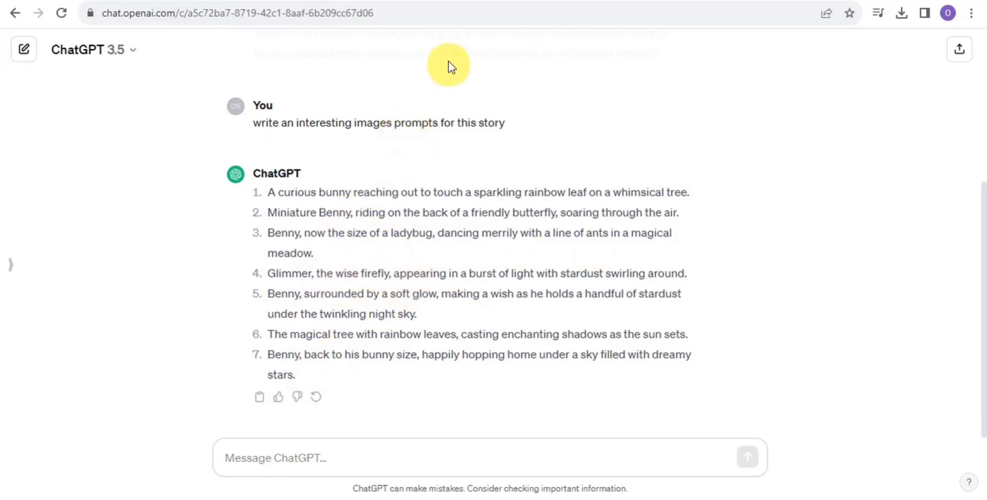
# Switch to the Fliki web app and start a new file of the Audio only type
pyautogui.click(461, 4)
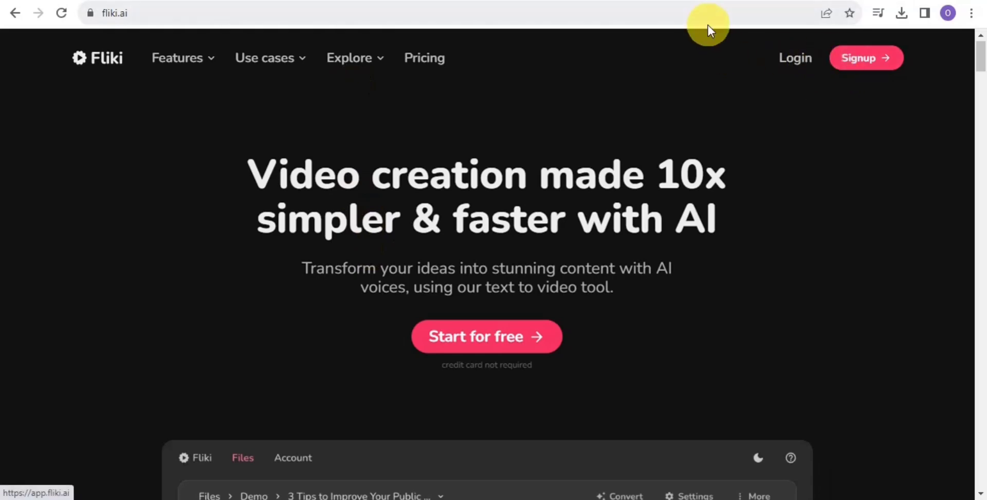
pyautogui.click(546, 1)
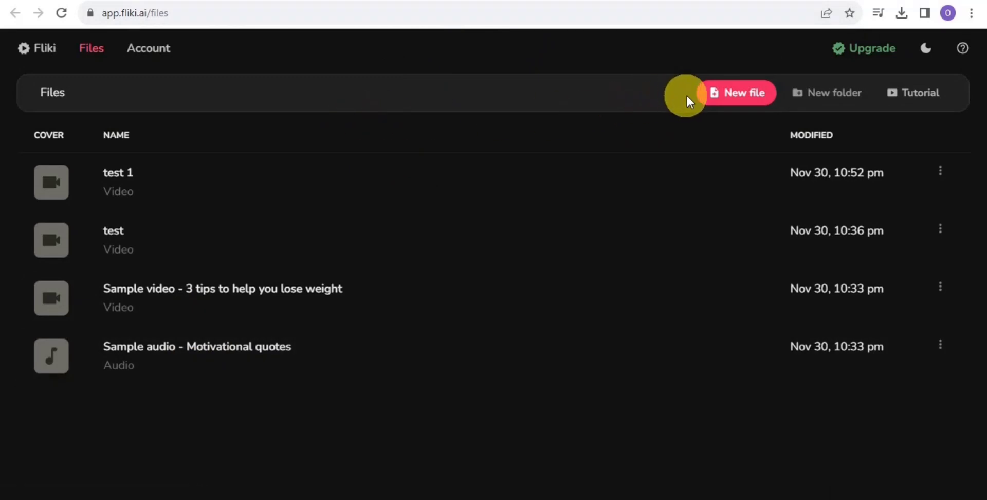
pyautogui.click(717, 93)
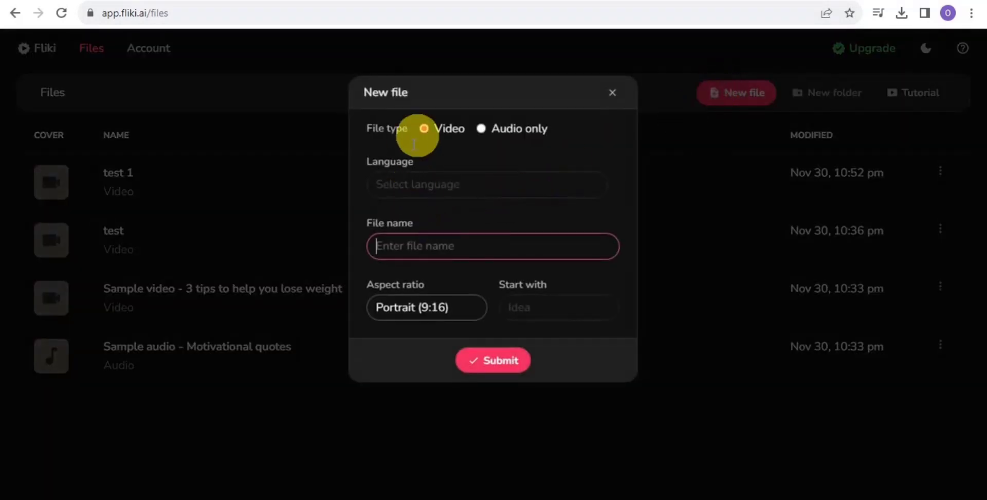
pyautogui.click(499, 133)
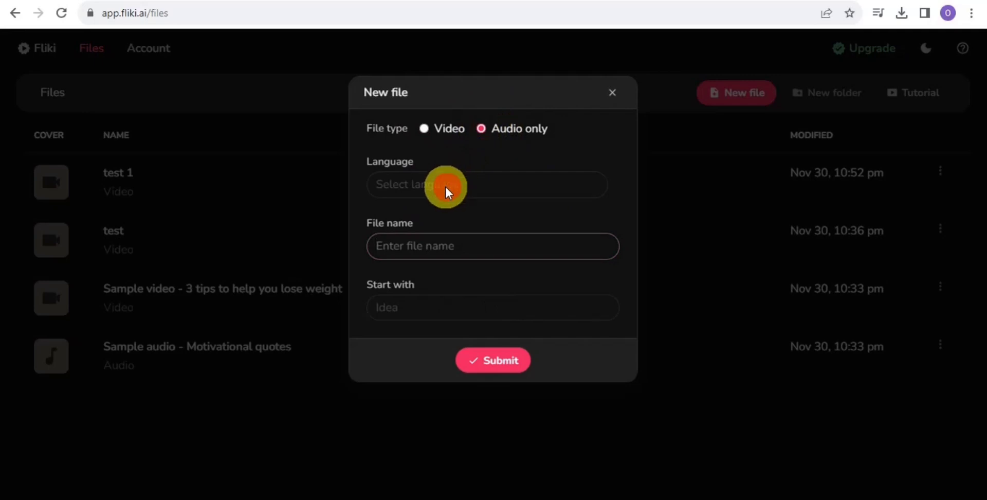
# Name the audio file "test 2", keep English with the United States dialect, have it start with Idea, and create it
pyautogui.click(423, 242)
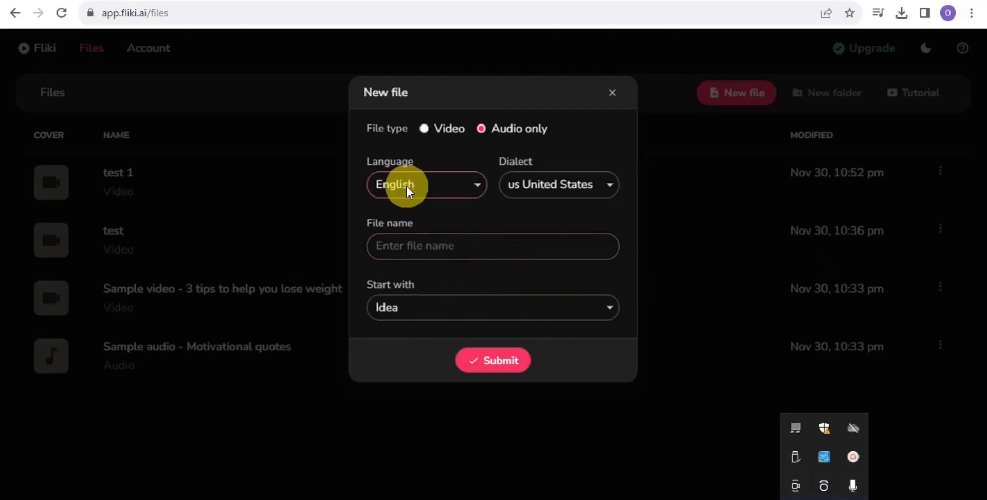
pyautogui.click(560, 237)
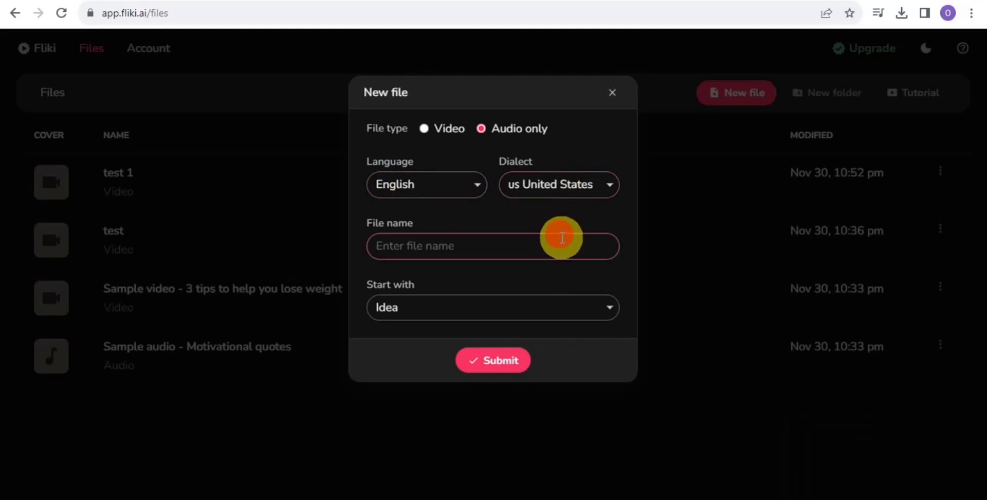
pyautogui.write('twst')
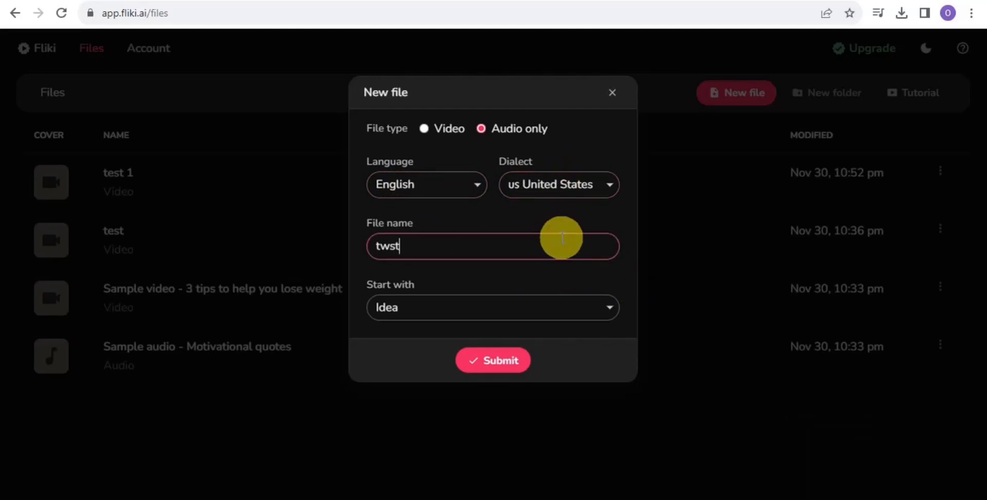
pyautogui.press('BackSpace')
pyautogui.press('BackSpace')
pyautogui.write('est 2')
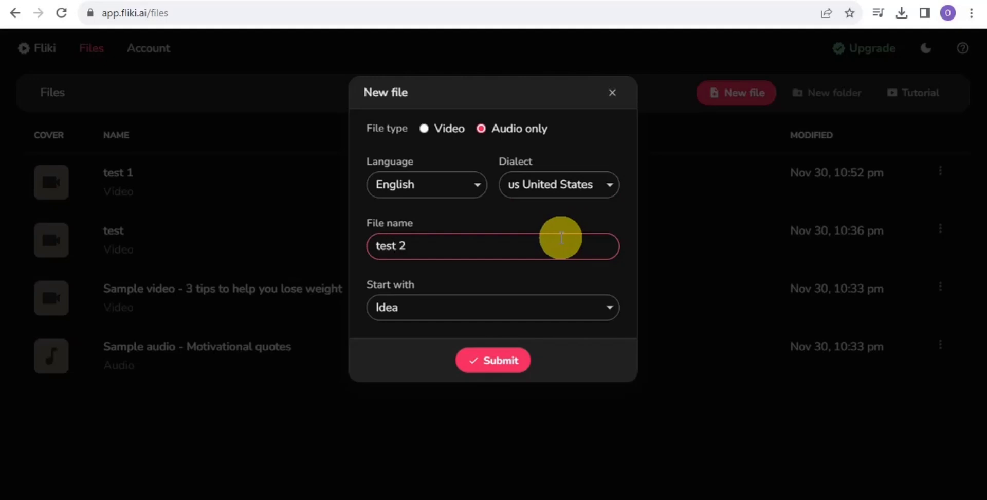
pyautogui.click(551, 309)
pyautogui.click(547, 360)
pyautogui.click(505, 360)
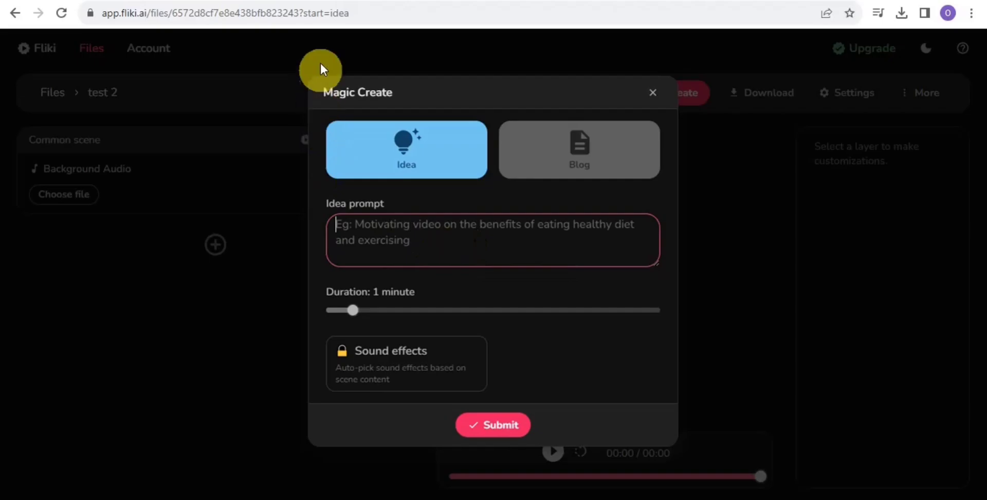
# Switch to the ChatGPT conversation and copy the full Benny the Bunny story
pyautogui.click(391, 0)
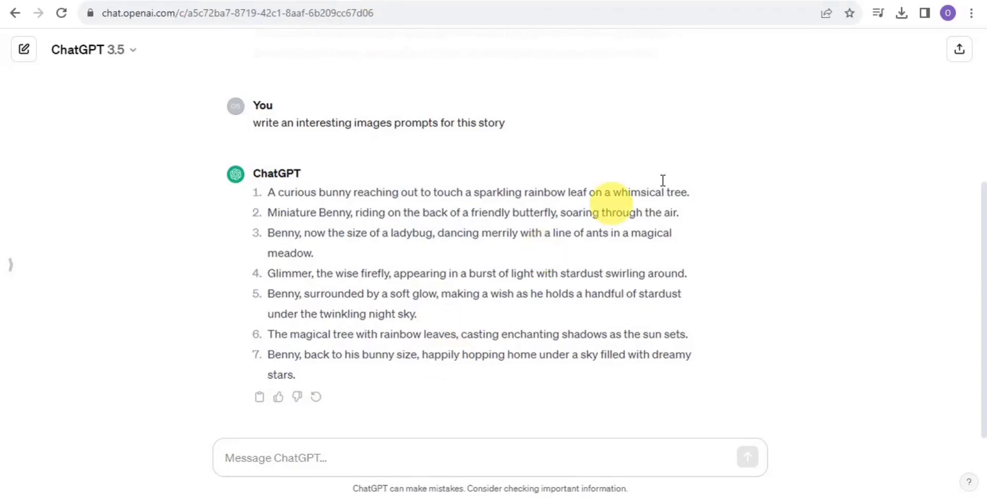
pyautogui.scroll(2, 973, 230)
pyautogui.scroll(3, 973, 230)
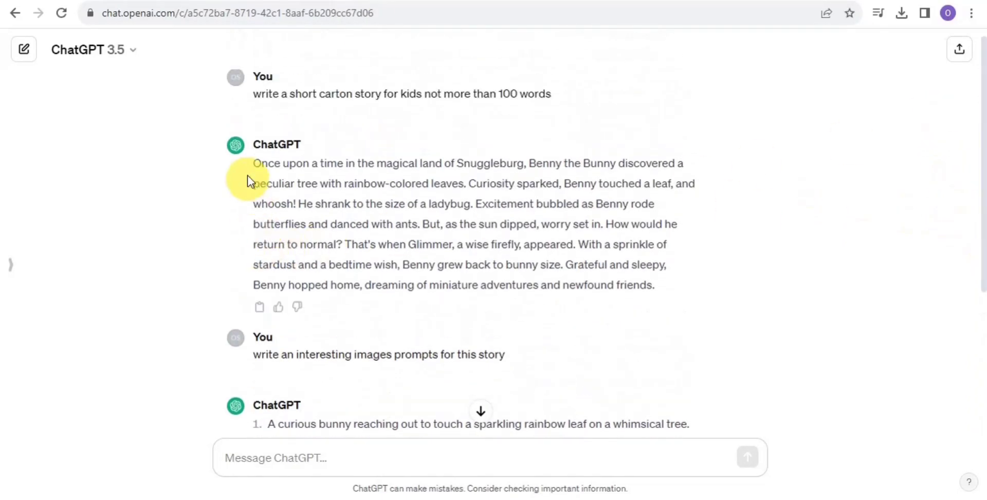
pyautogui.moveTo(279, 171); pyautogui.dragTo(653, 286)
pyautogui.rightClick(657, 291)
pyautogui.click(680, 303)
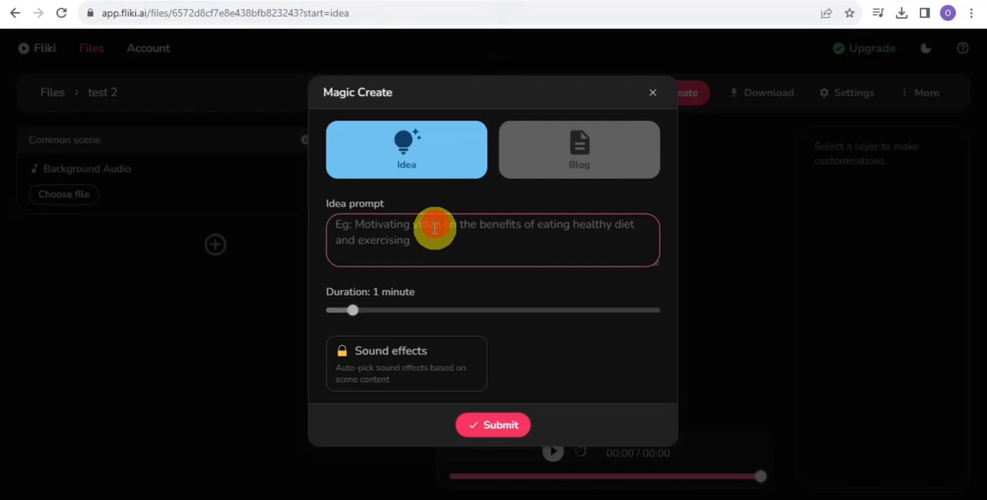
# Paste the story into Fliki's Magic Create idea prompt and generate the audio scenes
pyautogui.rightClick(432, 228)
pyautogui.click(497, 327)
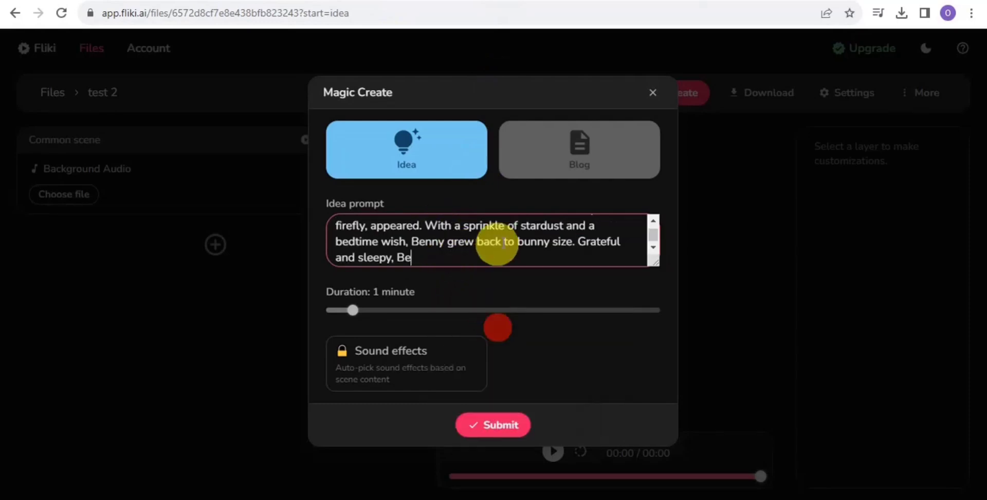
pyautogui.moveTo(655, 234); pyautogui.dragTo(645, 216)
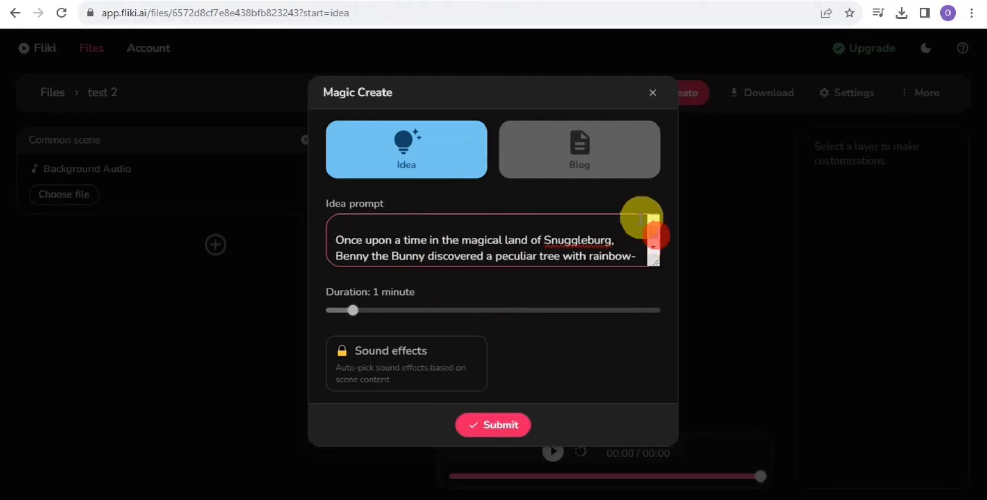
pyautogui.click(623, 237)
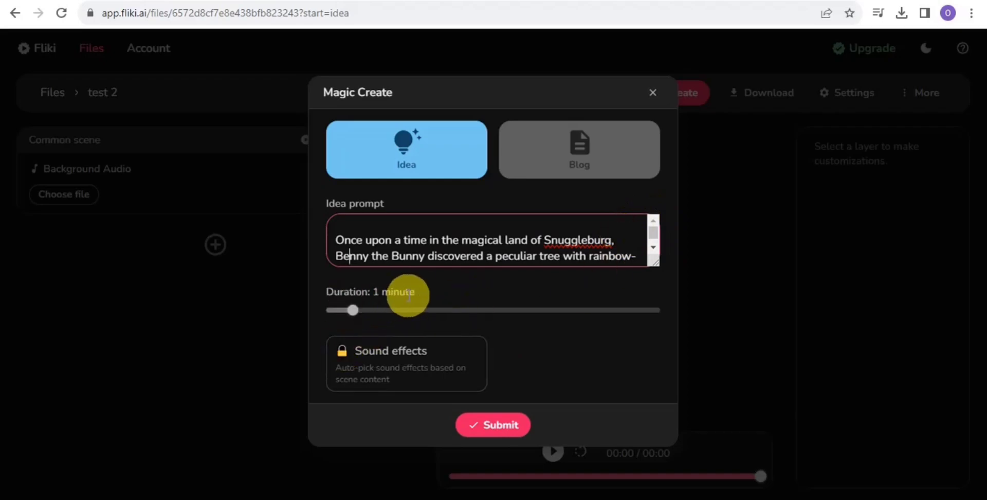
pyautogui.click(483, 425)
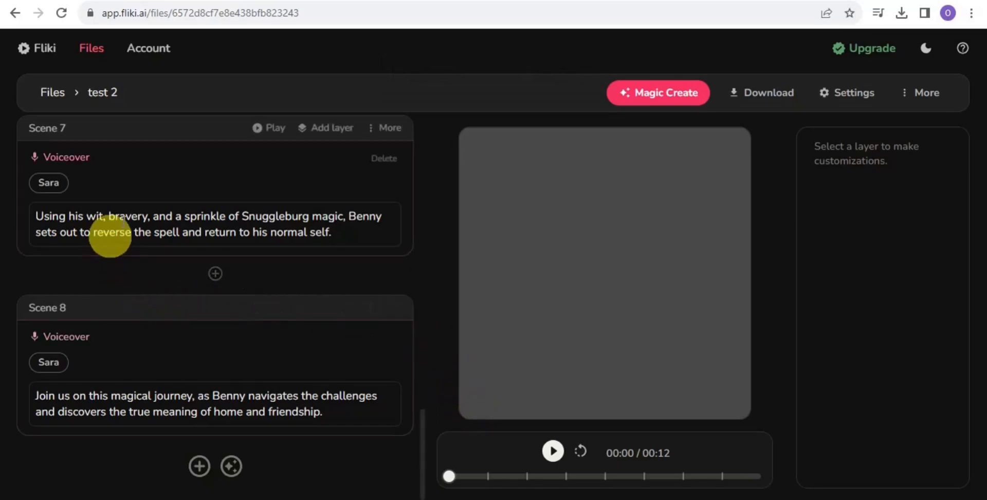
# Examine the generated scenes and the voices available for the Scene 1 voiceover, keeping the current voice
pyautogui.scroll(1, 424, 410)
pyautogui.moveTo(425, 418); pyautogui.dragTo(418, 66)
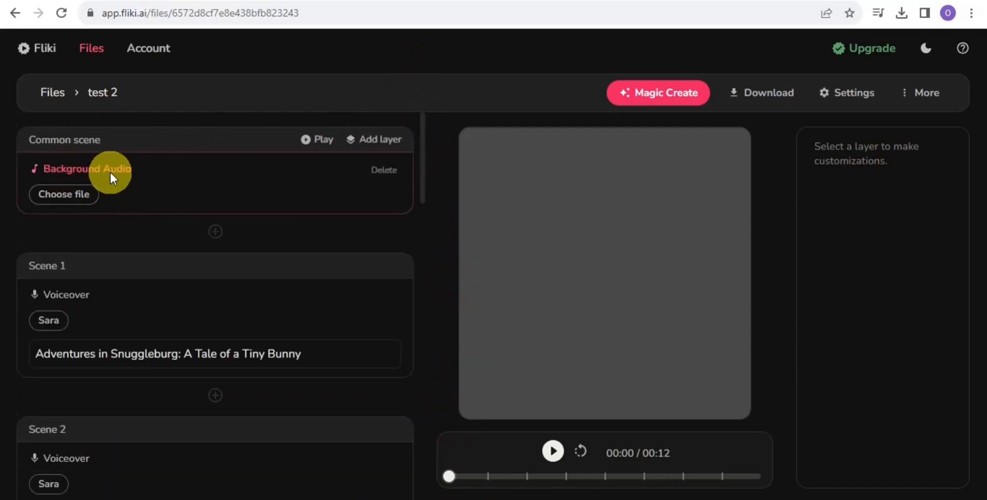
pyautogui.click(68, 295)
pyautogui.click(61, 318)
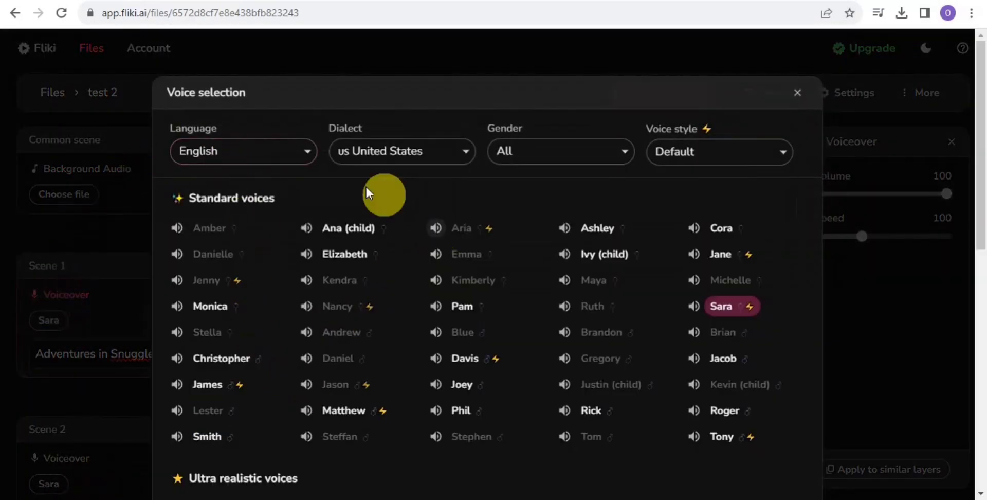
pyautogui.click(795, 95)
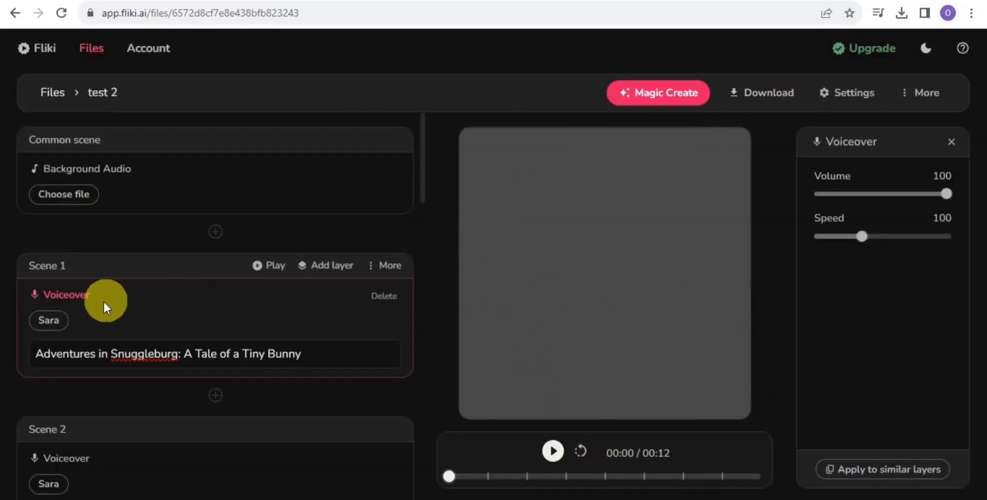
# Preview the start of the generated voiceover and export the audio file for download
pyautogui.click(557, 454)
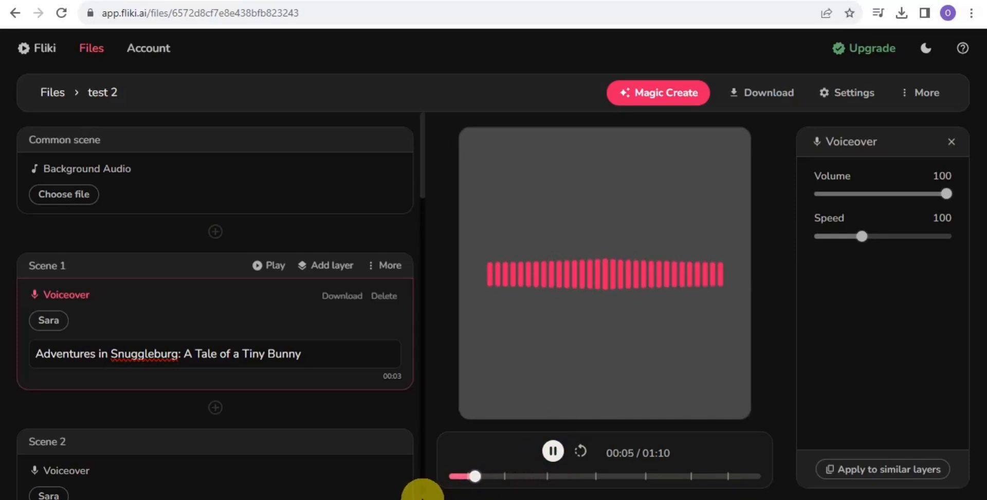
pyautogui.click(554, 455)
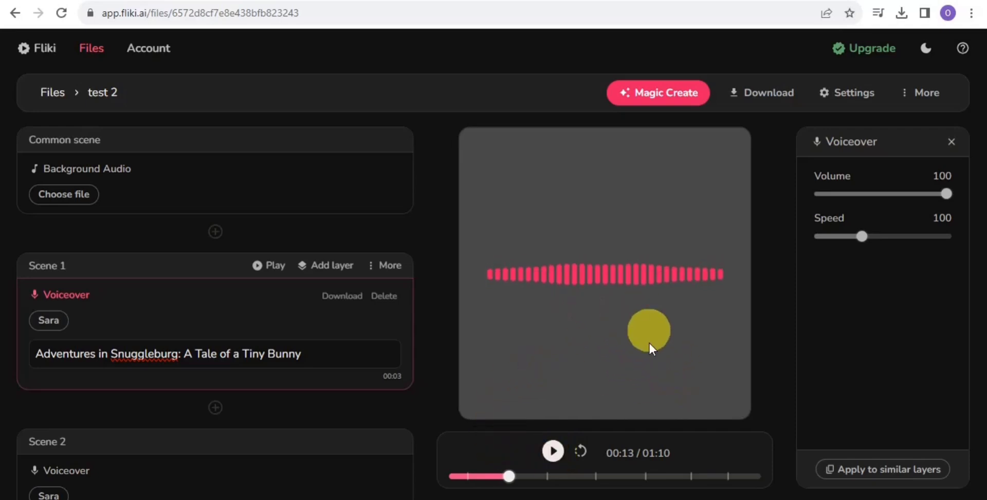
pyautogui.click(776, 95)
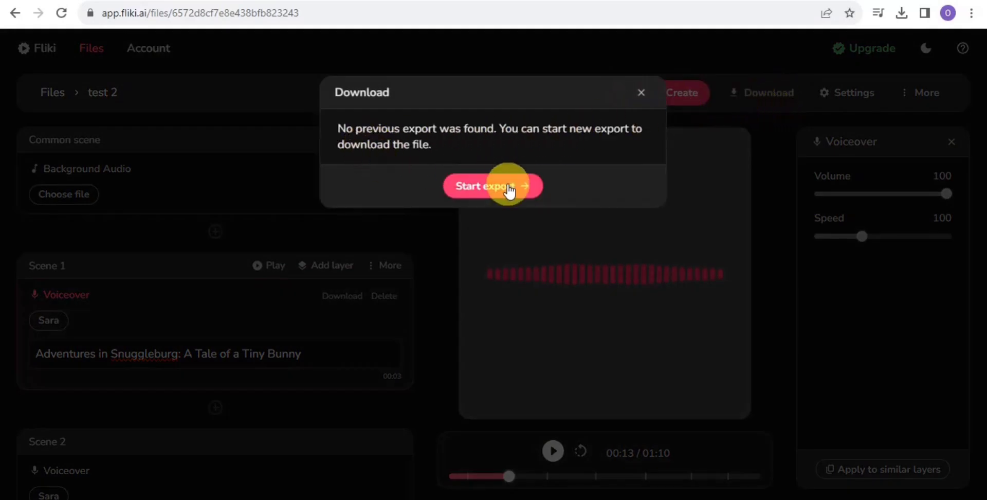
pyautogui.click(509, 188)
pyautogui.click(455, 155)
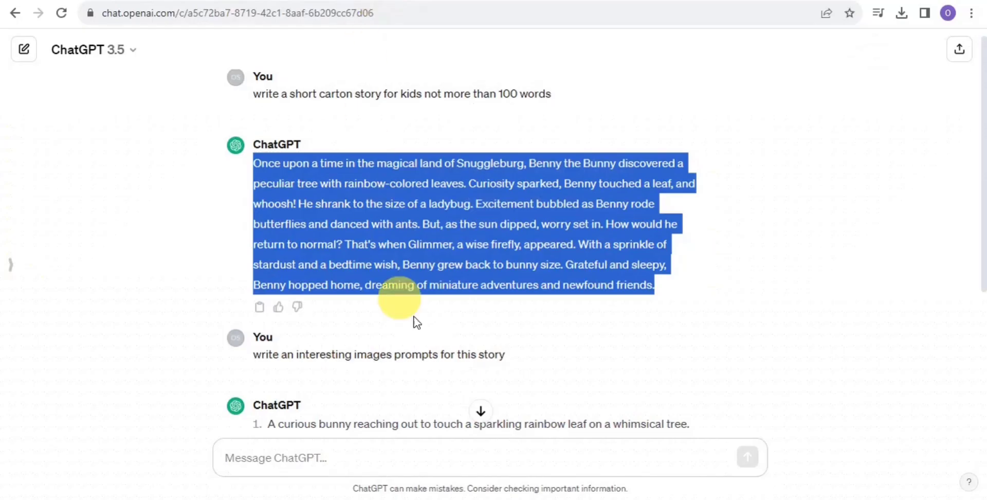
# In the ChatGPT conversation, copy the first image prompt, about a curious bunny touching a sparkling rainbow leaf
pyautogui.moveTo(978, 148); pyautogui.dragTo(972, 326)
pyautogui.click(833, 271)
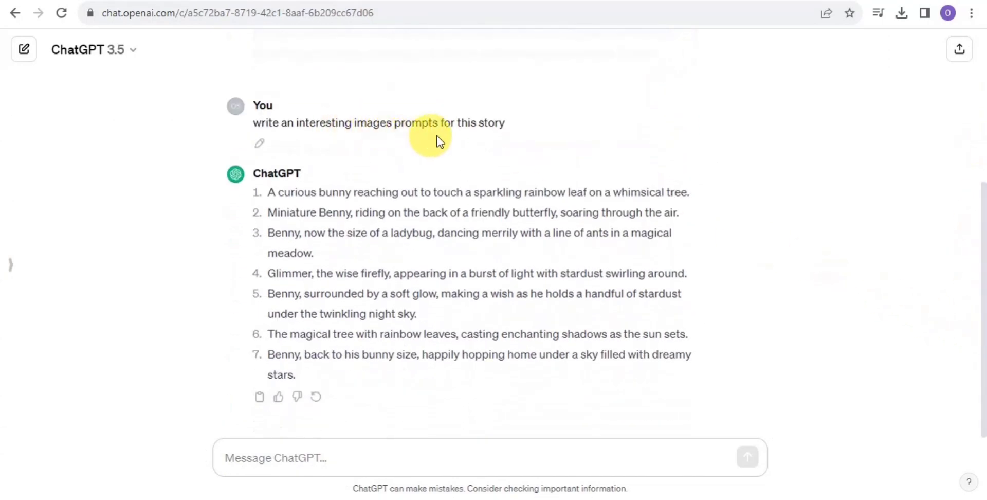
pyautogui.moveTo(270, 194); pyautogui.dragTo(729, 196)
pyautogui.rightClick(683, 191)
pyautogui.click(694, 196)
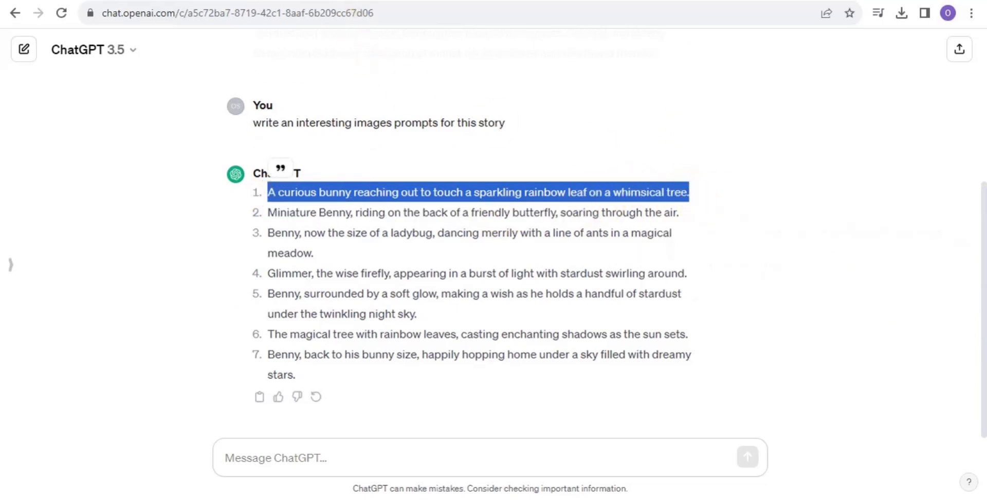
# Switch to Discord's new-moon-1 channel and start a /create command with the copied bunny and rainbow leaf prompt
pyautogui.click(574, 4)
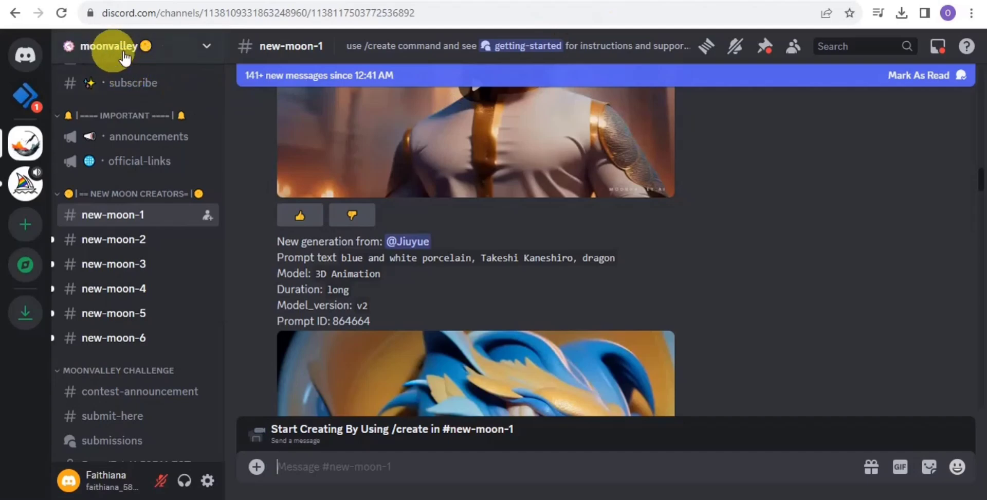
pyautogui.click(119, 220)
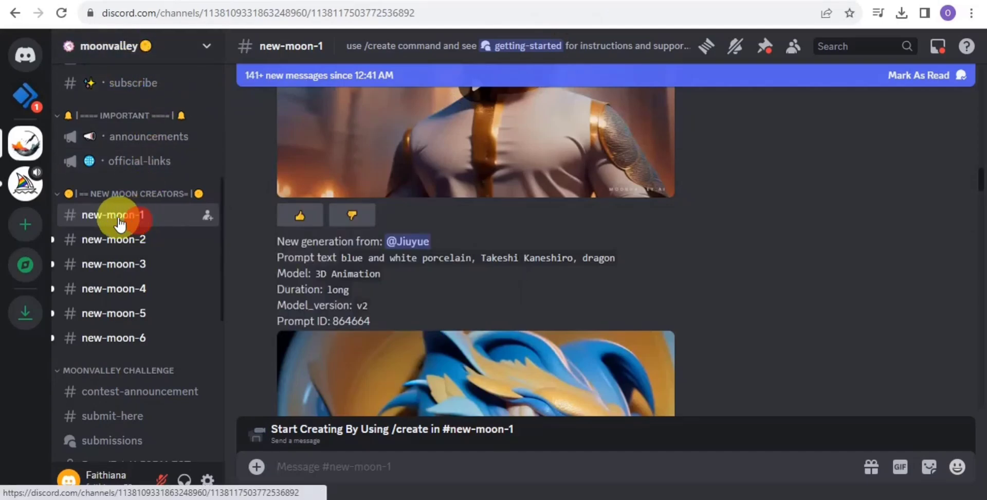
pyautogui.click(338, 465)
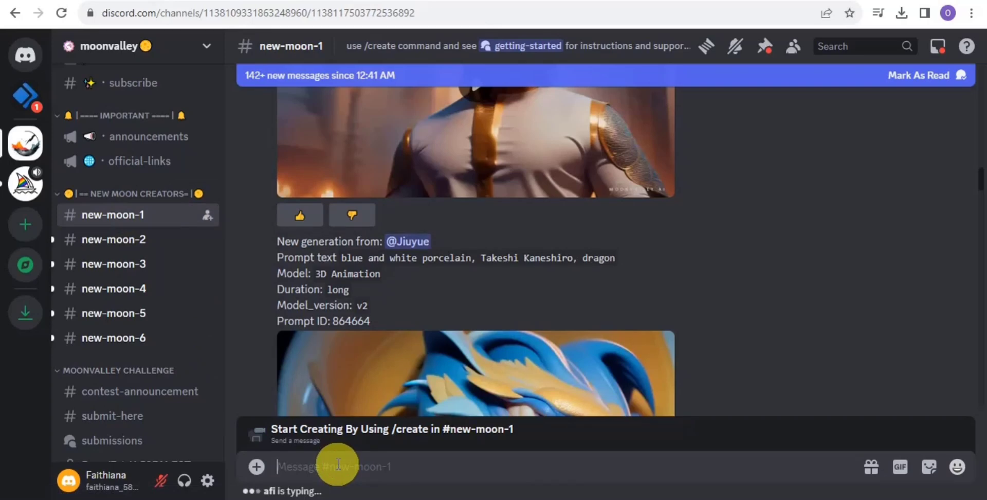
pyautogui.write('/')
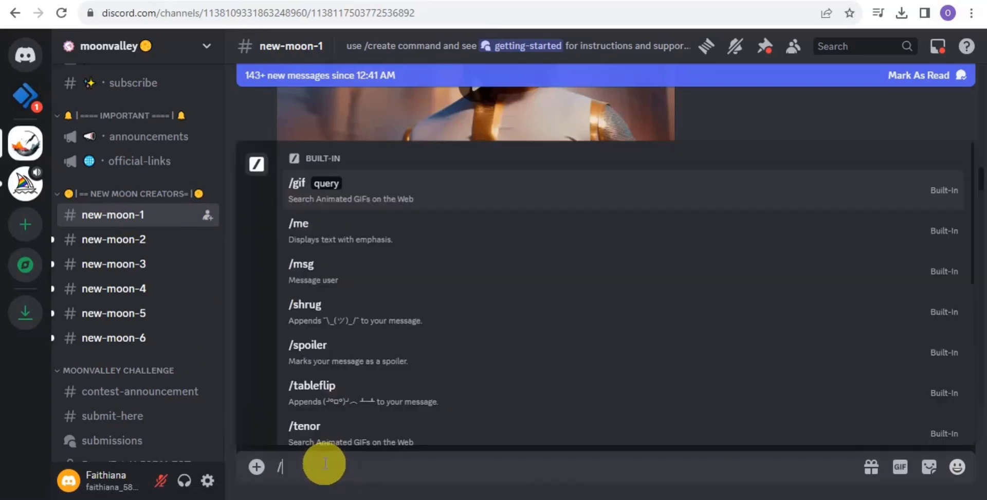
pyautogui.write('create')
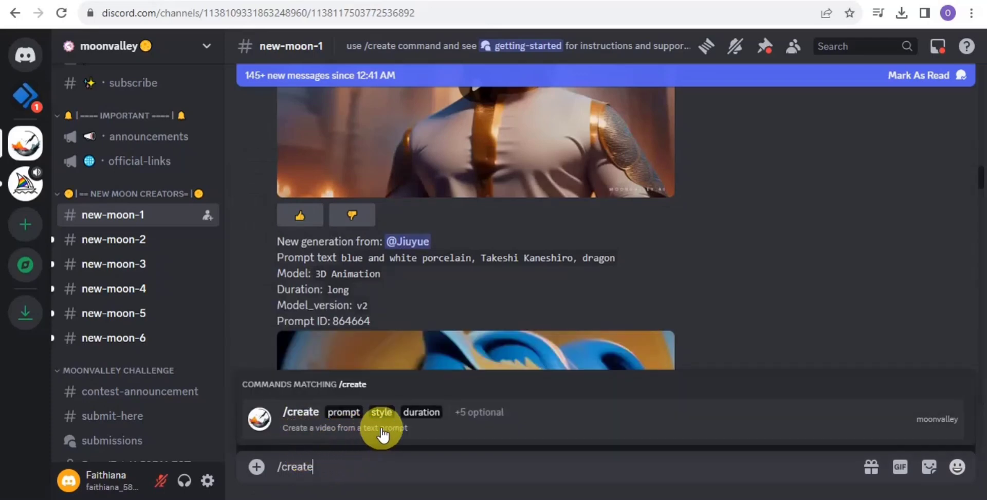
pyautogui.click(353, 436)
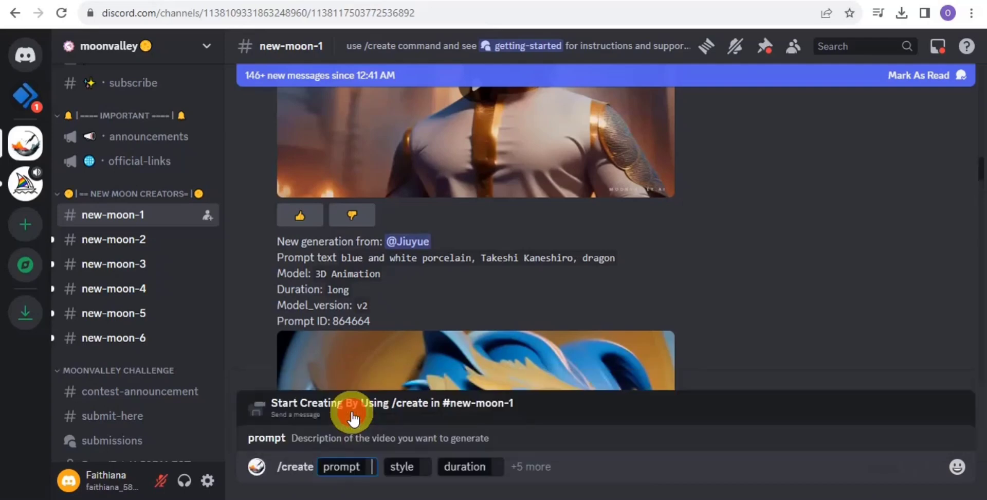
pyautogui.rightClick(369, 466)
pyautogui.click(404, 349)
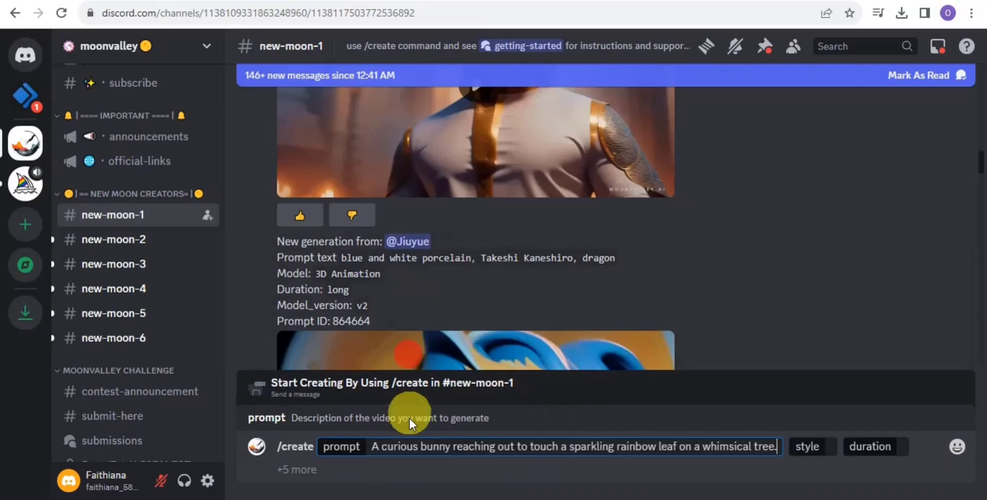
# Set the video's style to 3D Animation, its duration to Short and its model_version to V1
pyautogui.click(815, 445)
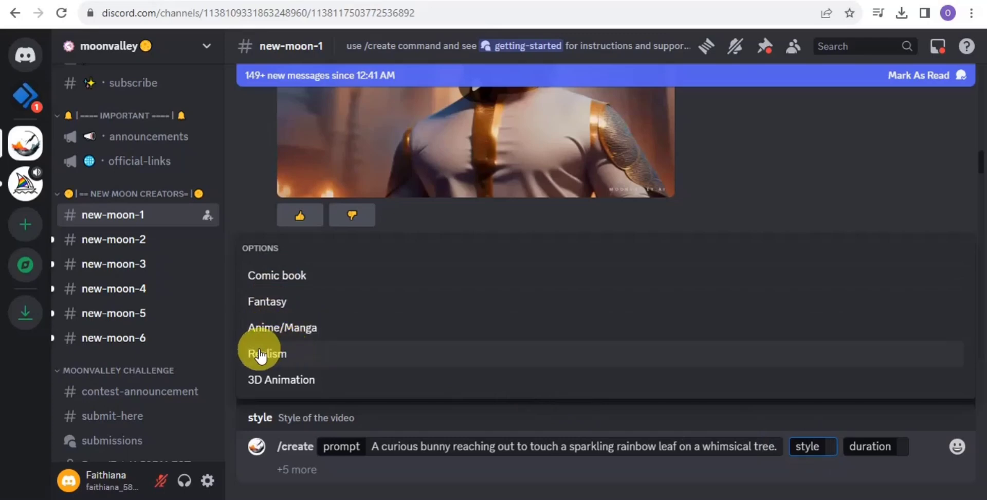
pyautogui.click(289, 381)
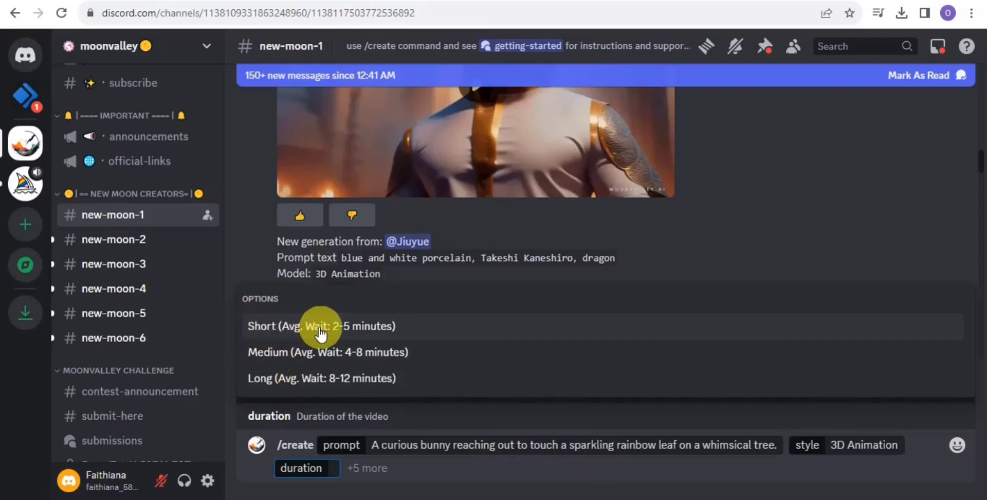
pyautogui.click(373, 328)
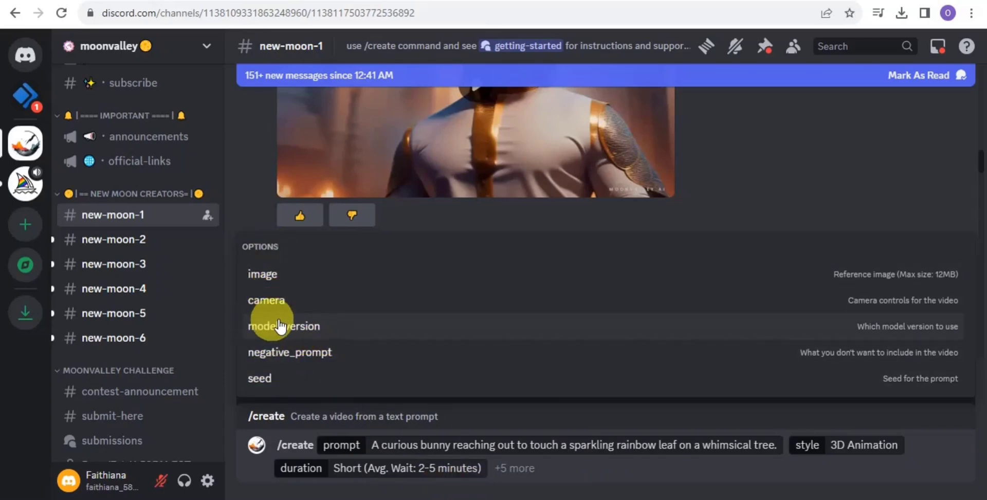
pyautogui.click(275, 334)
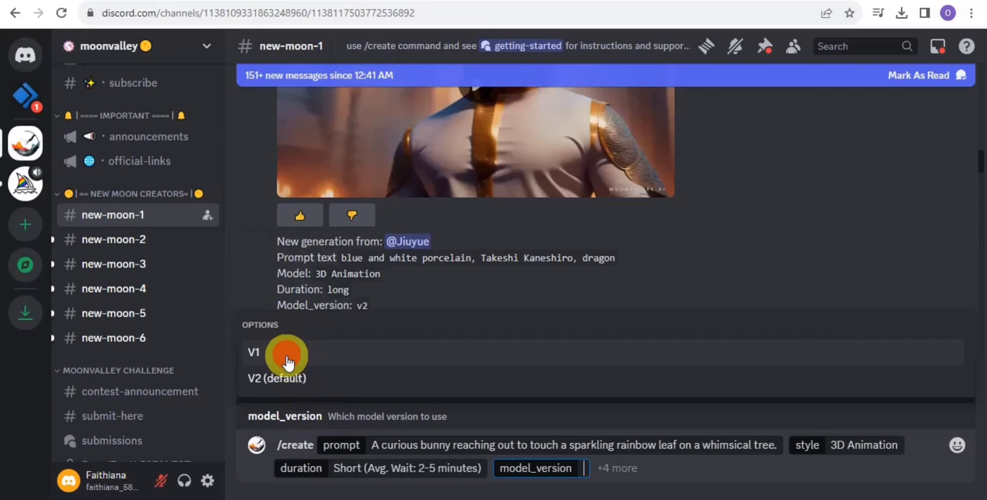
pyautogui.click(280, 351)
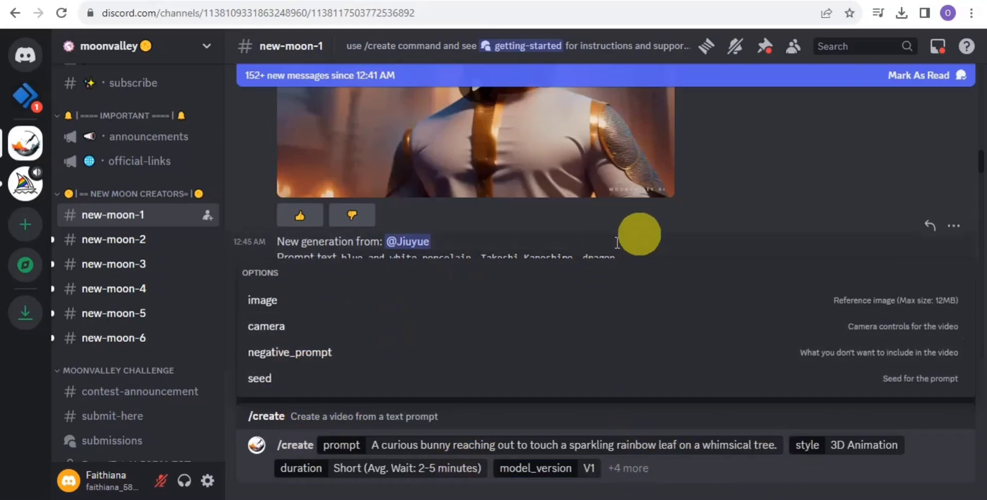
pyautogui.click(758, 200)
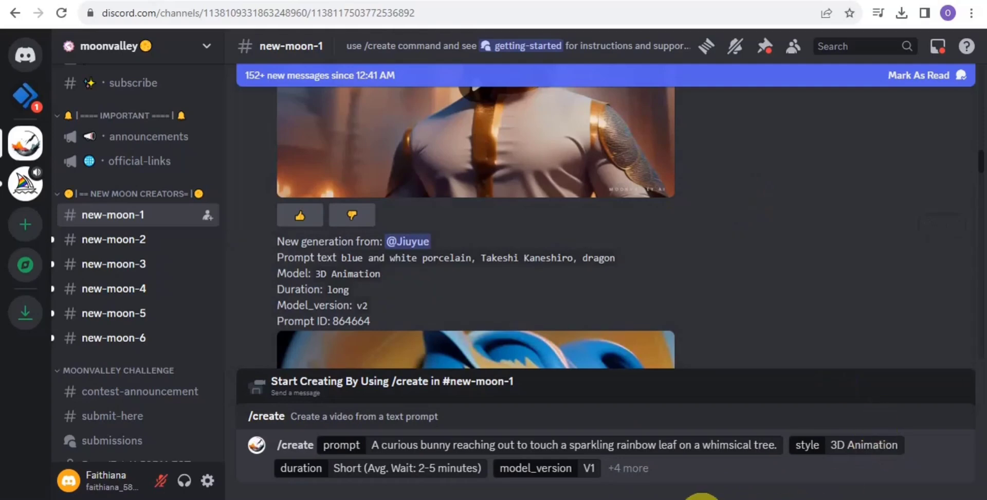
# Open the optional reference image field and submit the bunny clip's /create command for generation
pyautogui.click(656, 495)
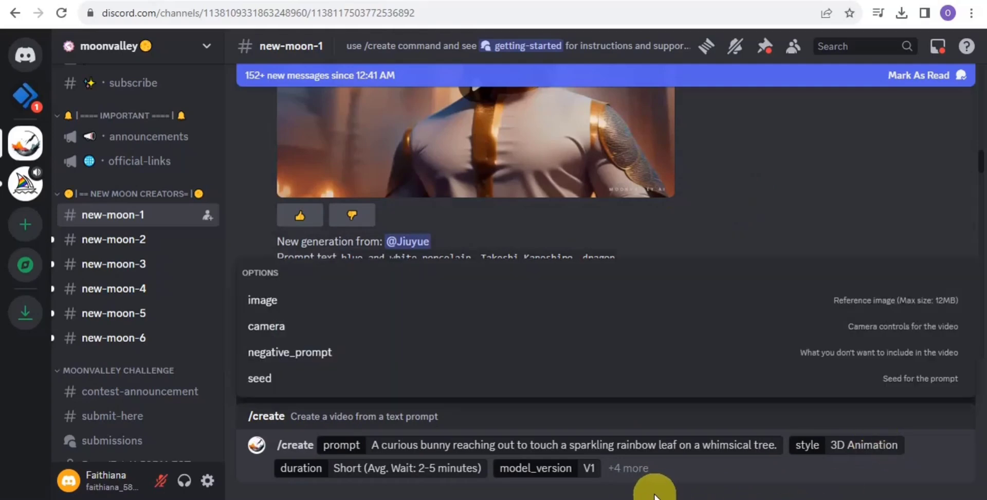
pyautogui.click(262, 300)
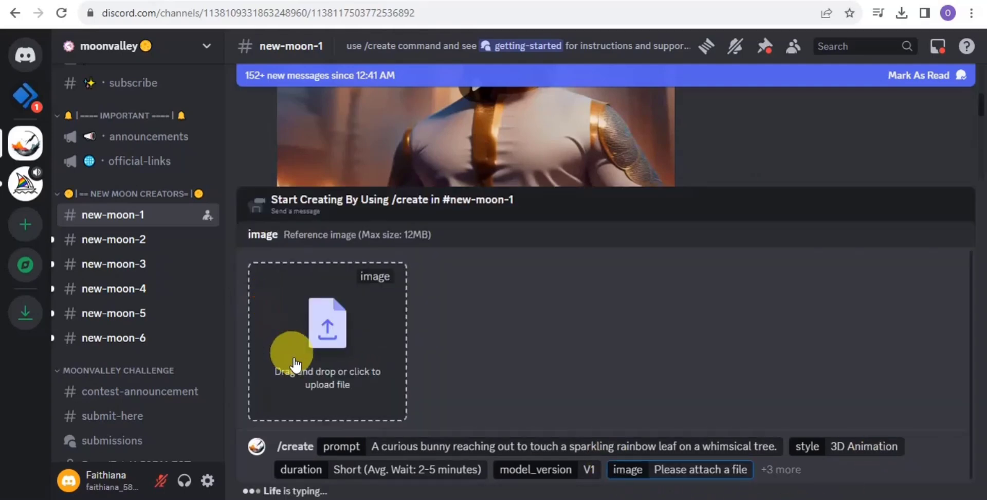
pyautogui.press('Return')
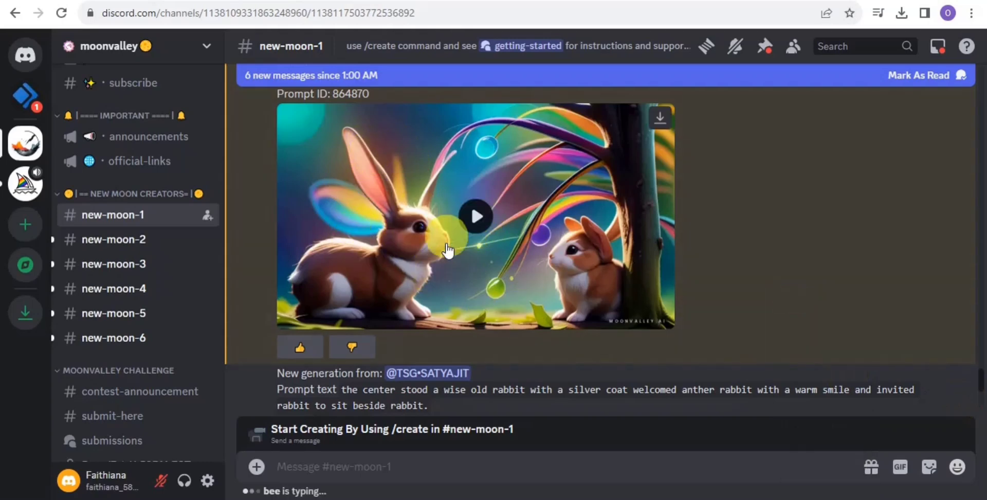
# Play the generated bunny and rainbow tree clip and download it
pyautogui.click(476, 219)
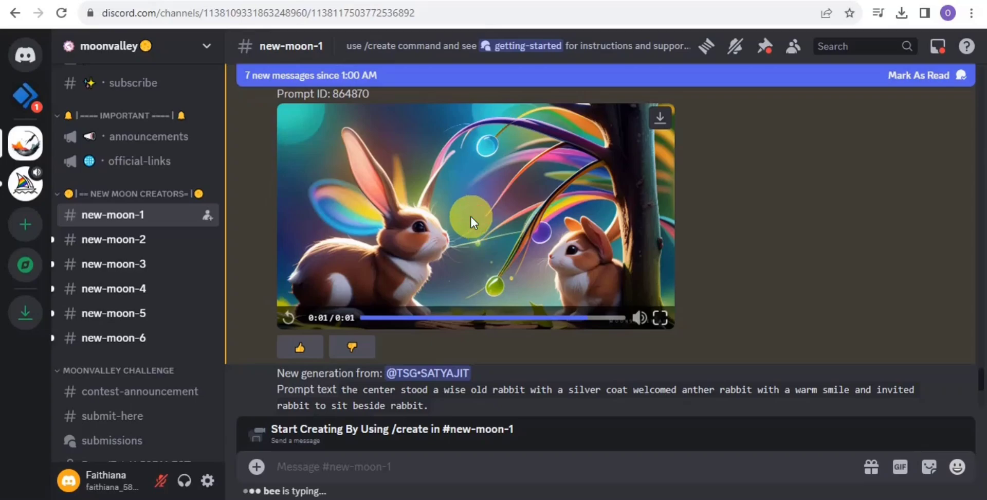
pyautogui.click(660, 120)
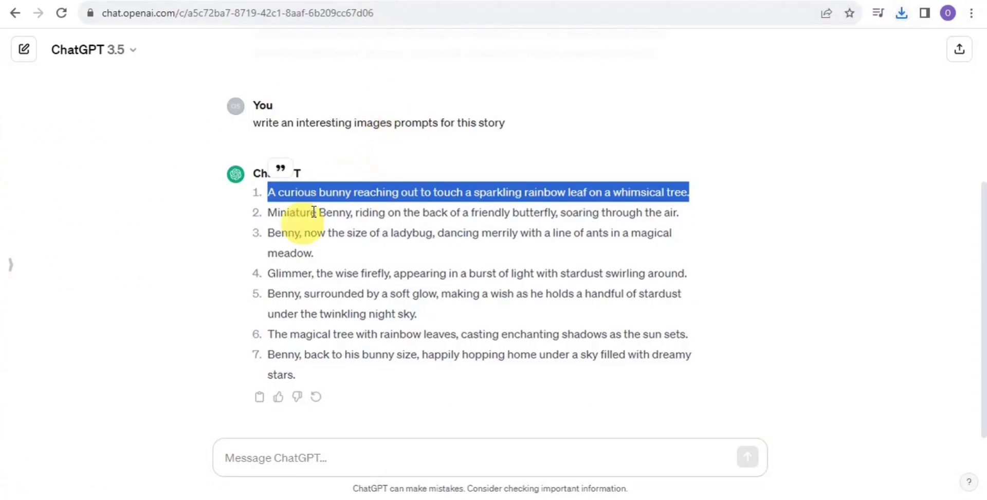
# In the ChatGPT conversation, copy the second image prompt, about Miniature Benny riding on a friendly butterfly
pyautogui.moveTo(266, 212); pyautogui.dragTo(688, 210)
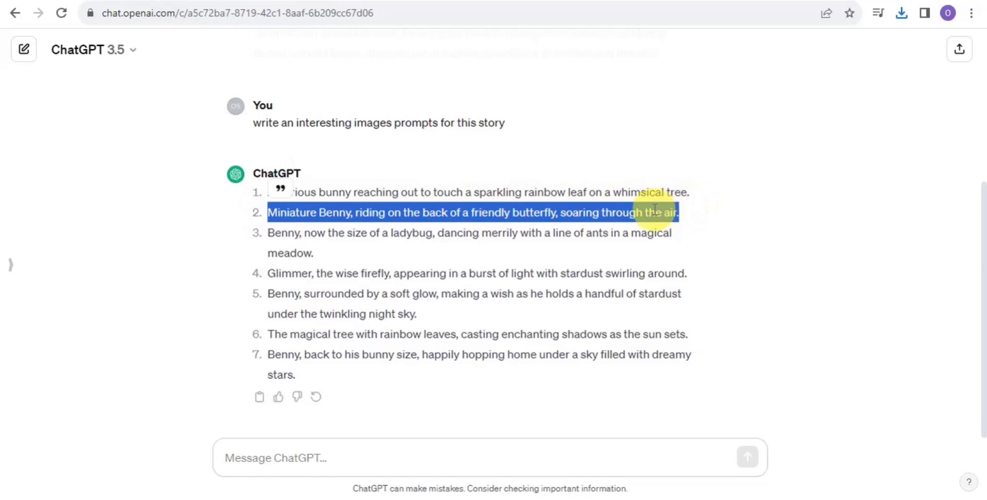
pyautogui.rightClick(651, 211)
pyautogui.click(701, 221)
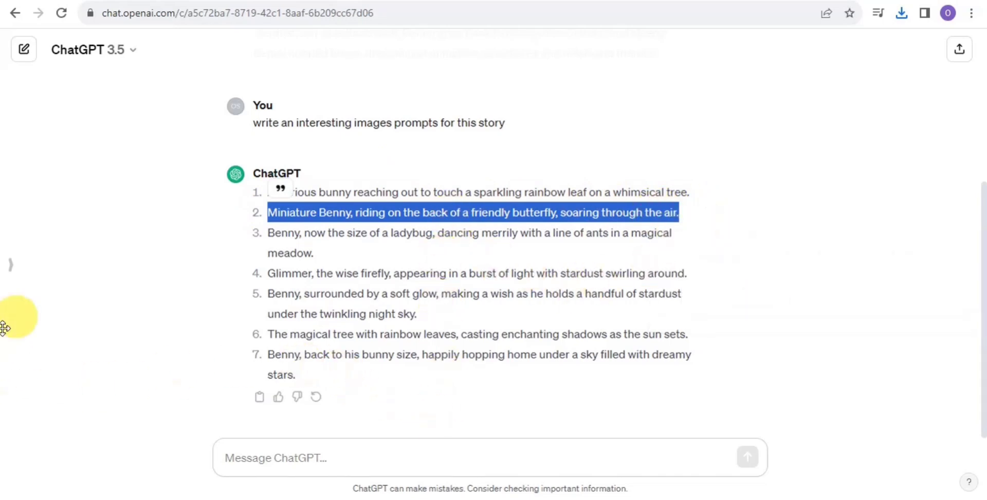
# Switch to Discord and start a new /create command with the copied Miniature Benny prompt
pyautogui.click(601, 2)
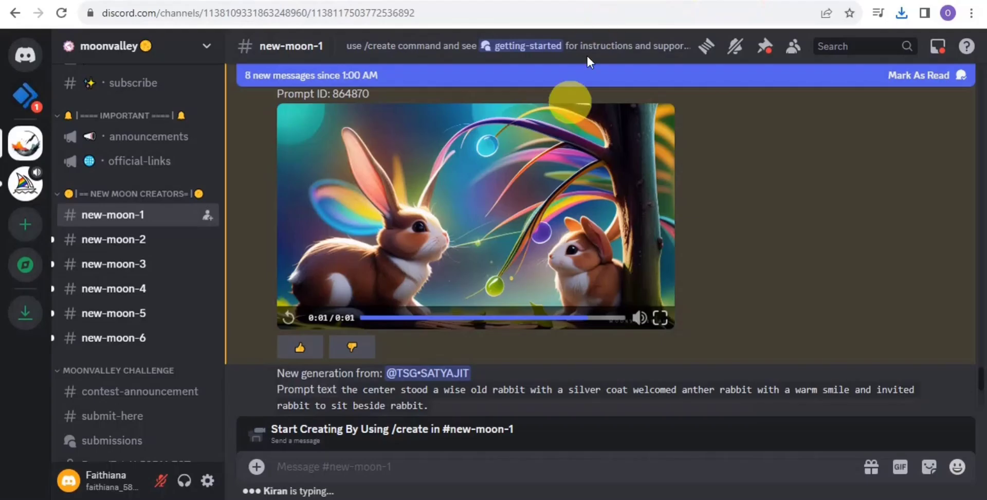
pyautogui.click(360, 469)
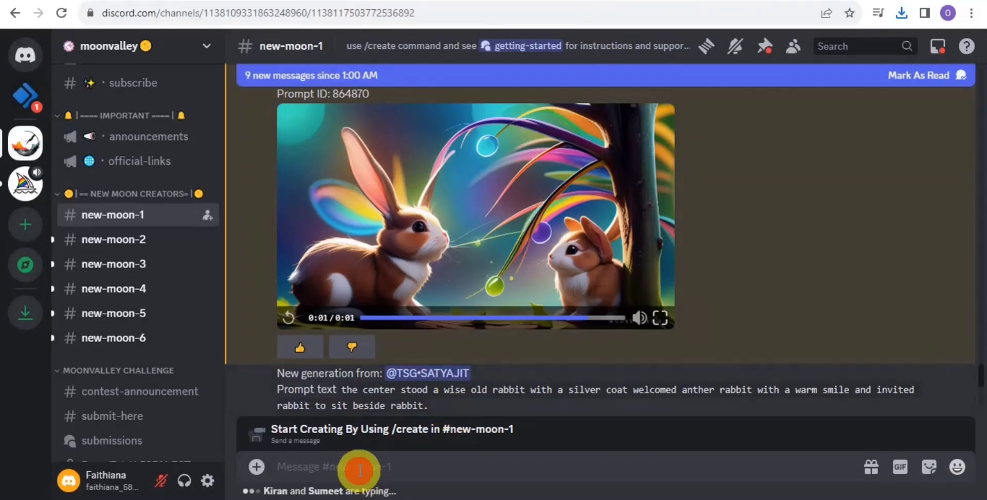
pyautogui.write('/')
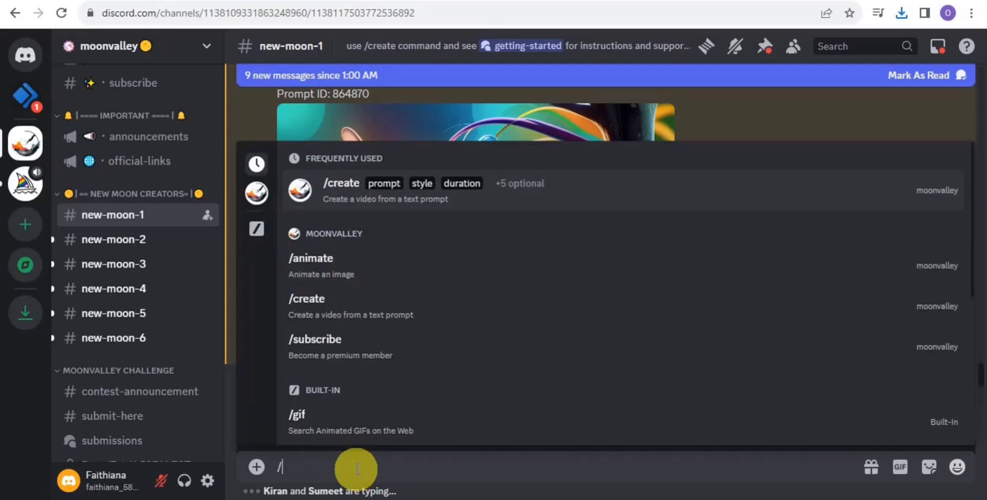
pyautogui.click(354, 193)
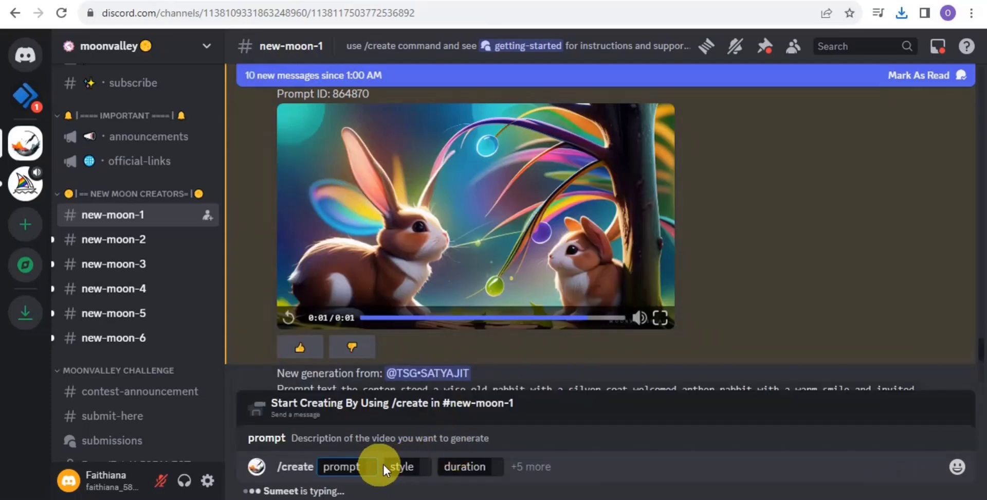
pyautogui.rightClick(368, 462)
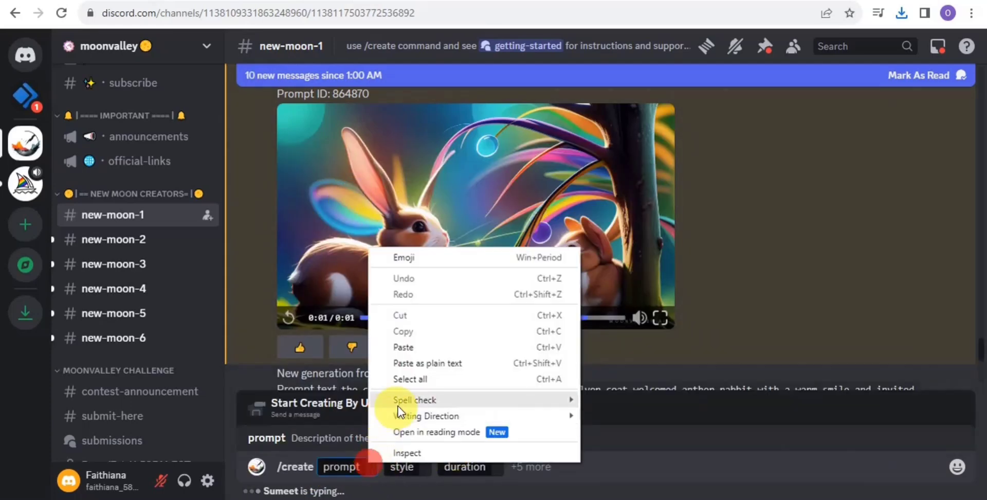
pyautogui.click(411, 362)
# Set the style to 3D Animation and the duration to Short, and submit the Miniature Benny clip for generation
pyautogui.click(813, 447)
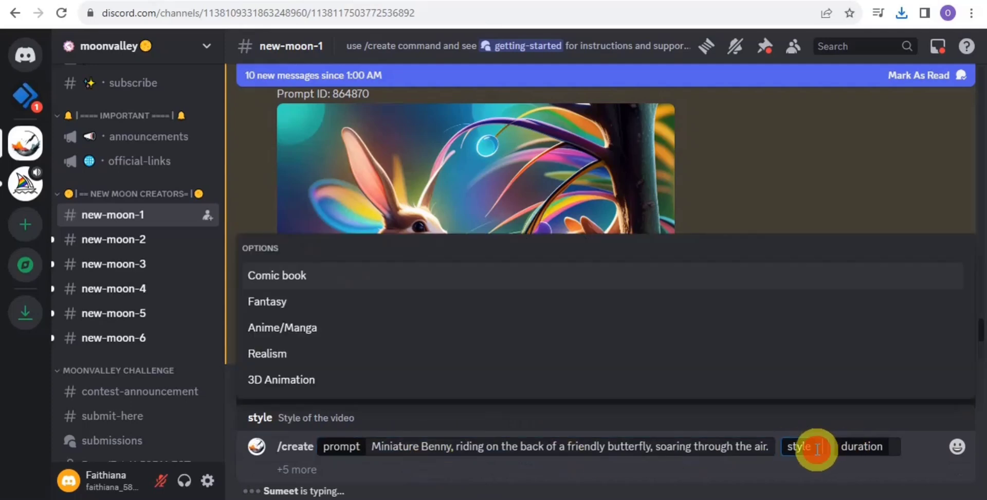
pyautogui.click(410, 389)
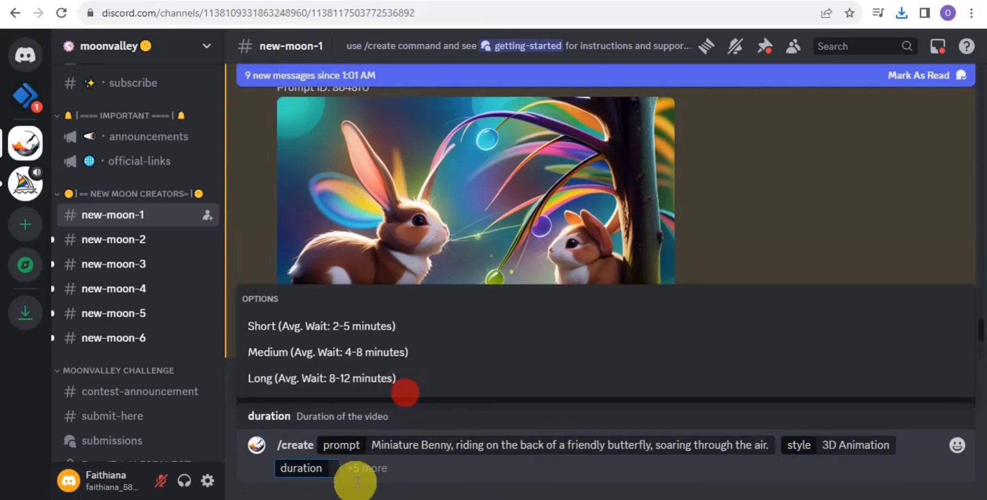
pyautogui.click(304, 327)
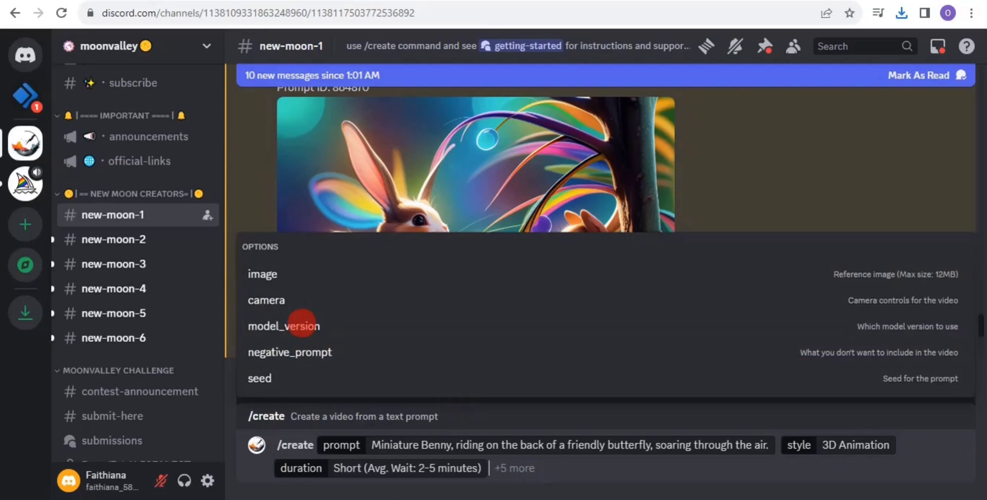
pyautogui.press('Return')
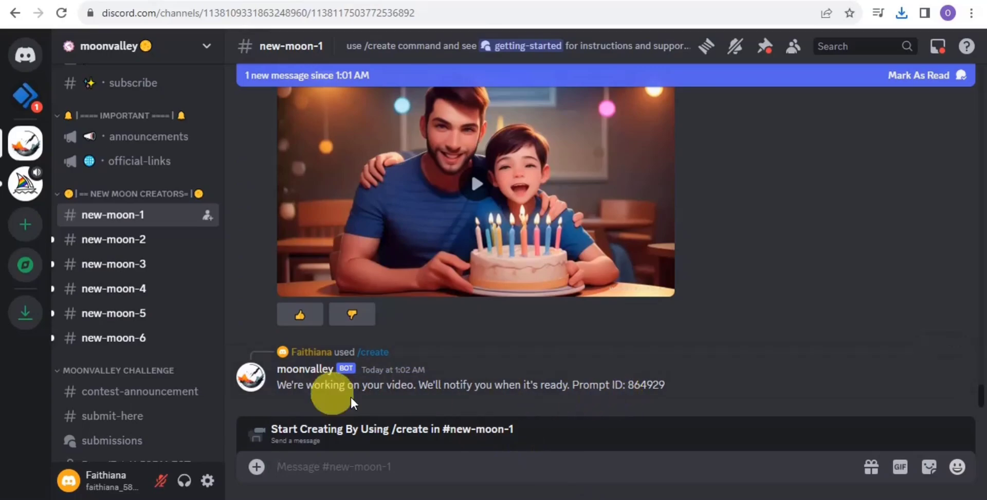
# Switch to CapCut and create a new video project with the 16:9 aspect ratio
pyautogui.click(360, 3)
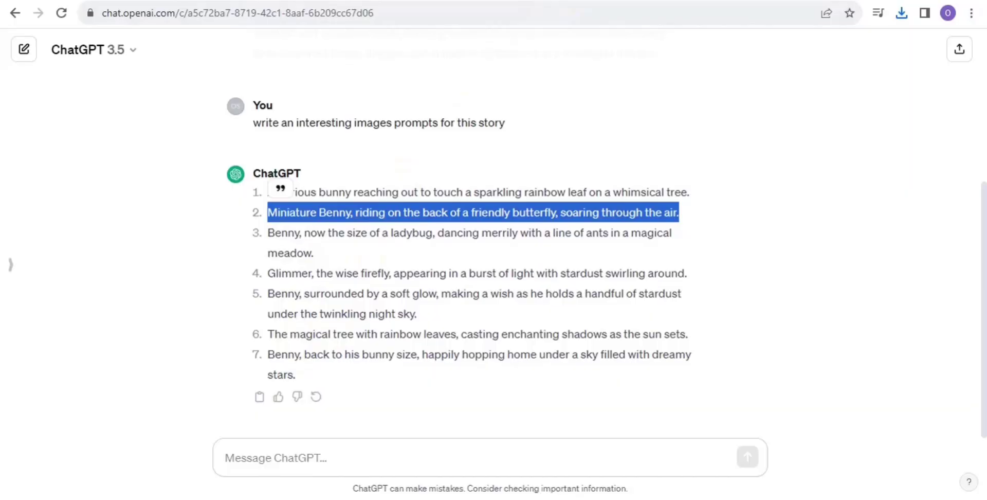
pyautogui.click(576, 3)
pyautogui.click(630, 3)
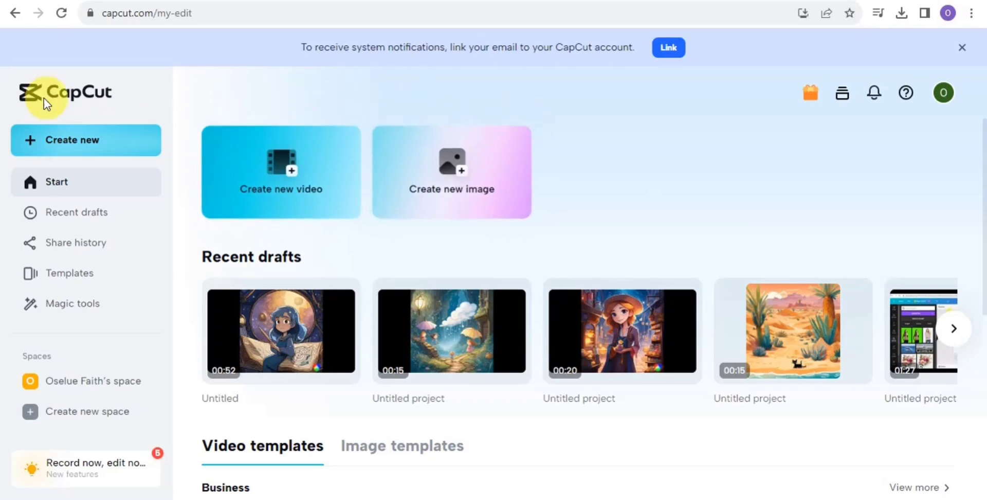
pyautogui.click(302, 171)
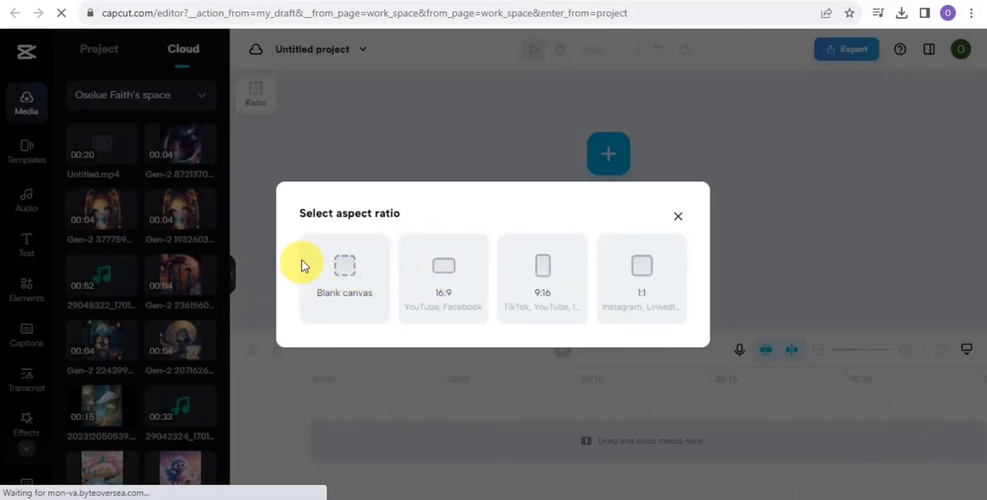
pyautogui.click(434, 298)
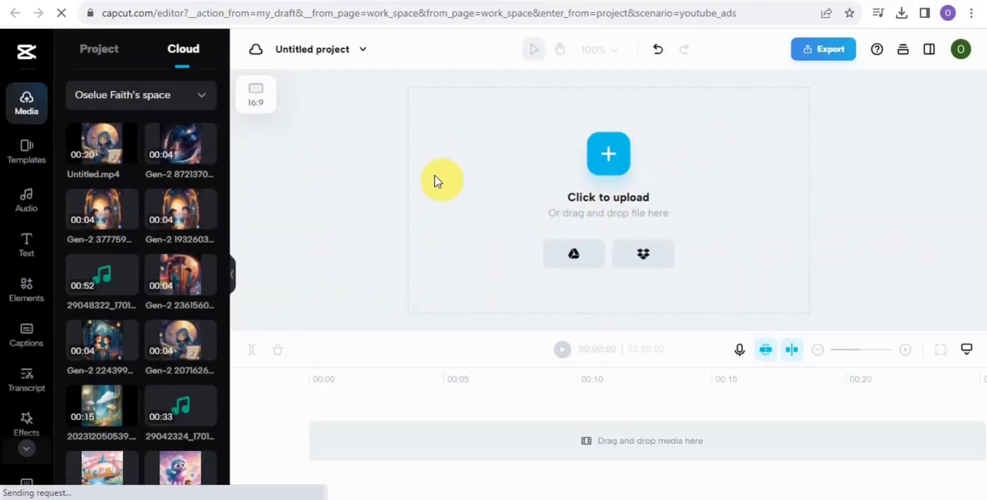
# Import the four downloaded _output.mp4 clips and the test-2.mp3 voiceover from the recent downloads into the project media
pyautogui.click(87, 57)
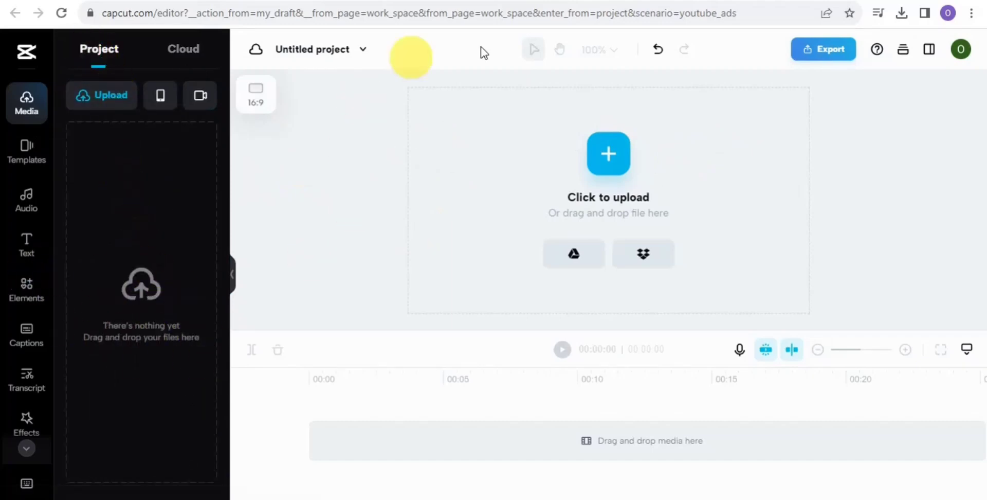
pyautogui.click(901, 12)
pyautogui.moveTo(761, 256); pyautogui.dragTo(165, 242)
pyautogui.moveTo(840, 201); pyautogui.dragTo(150, 200)
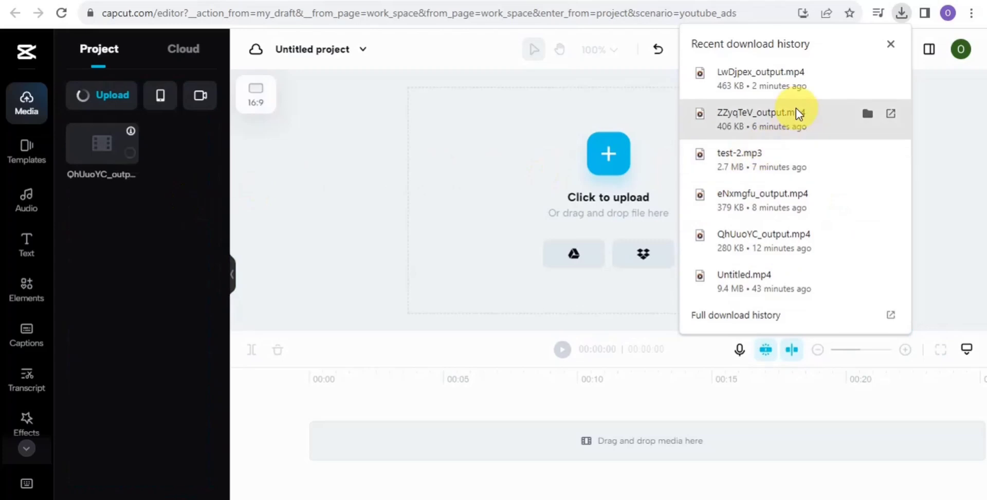
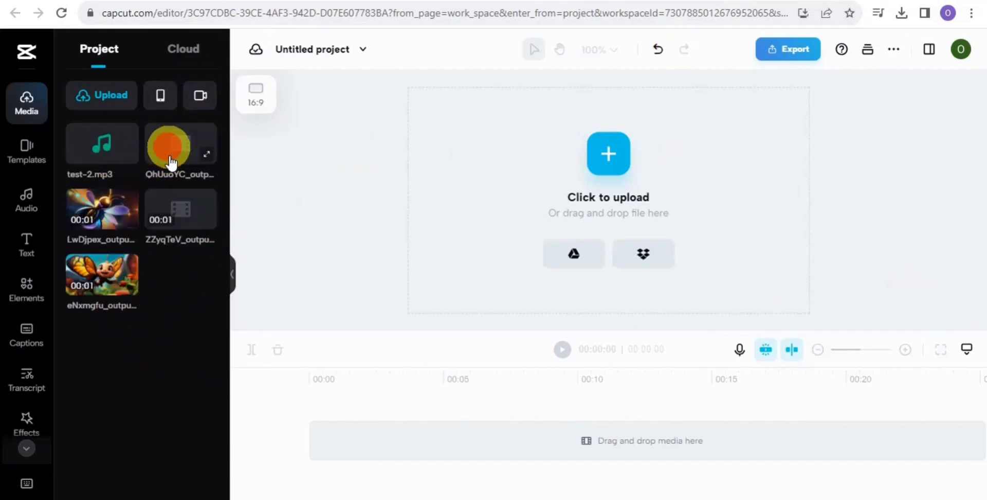
# Place the rabbit clip QhUuoYC_output.mp4 at the start of the timeline and append the butterfly clip eNxmgfu_output.mp4 directly behind it
pyautogui.moveTo(171, 163); pyautogui.dragTo(406, 455)
pyautogui.moveTo(403, 417); pyautogui.dragTo(548, 453)
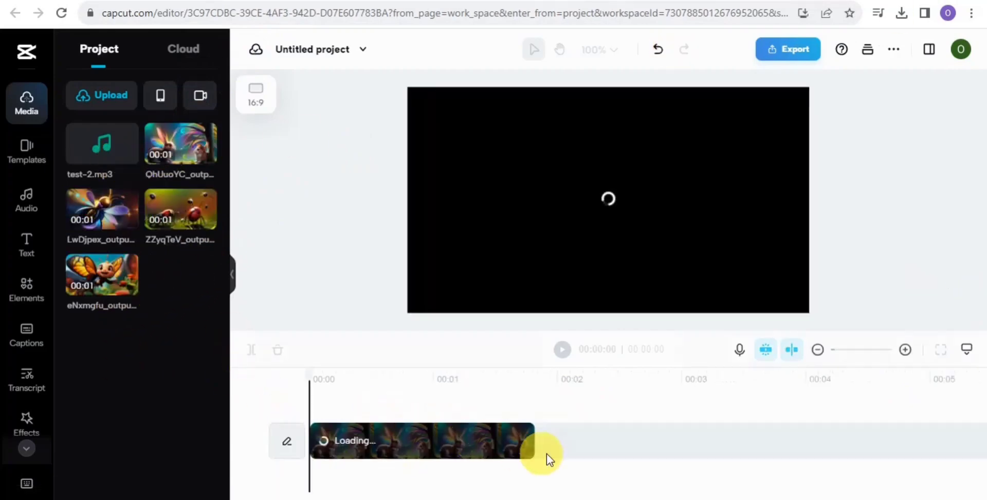
pyautogui.click(532, 443)
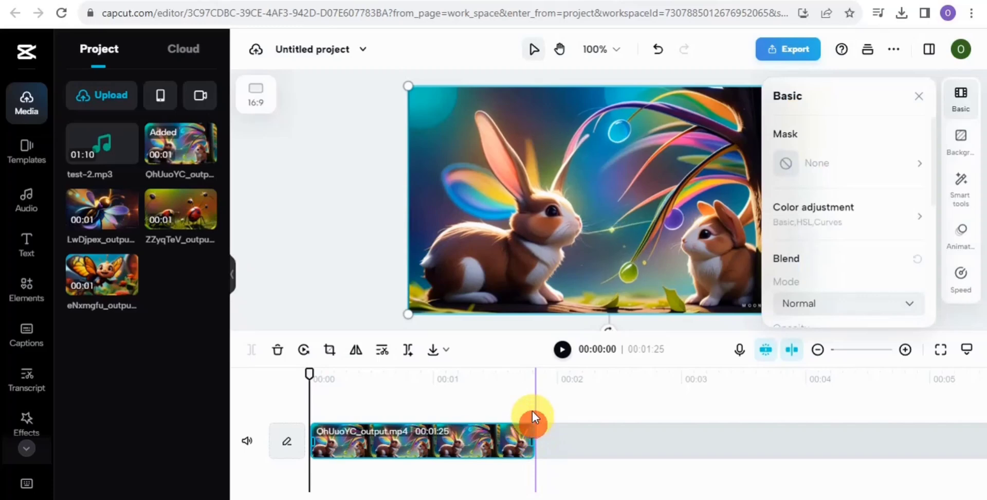
pyautogui.click(533, 416)
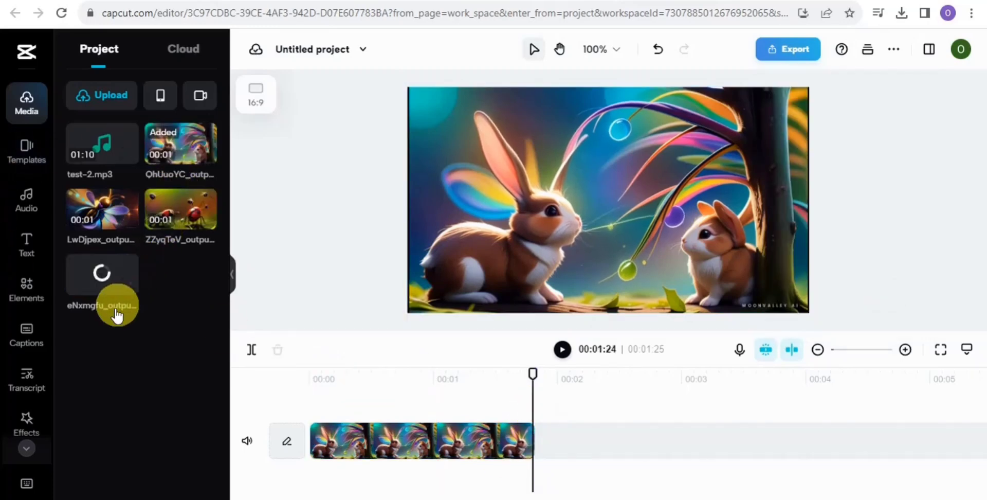
pyautogui.moveTo(101, 283); pyautogui.dragTo(535, 455)
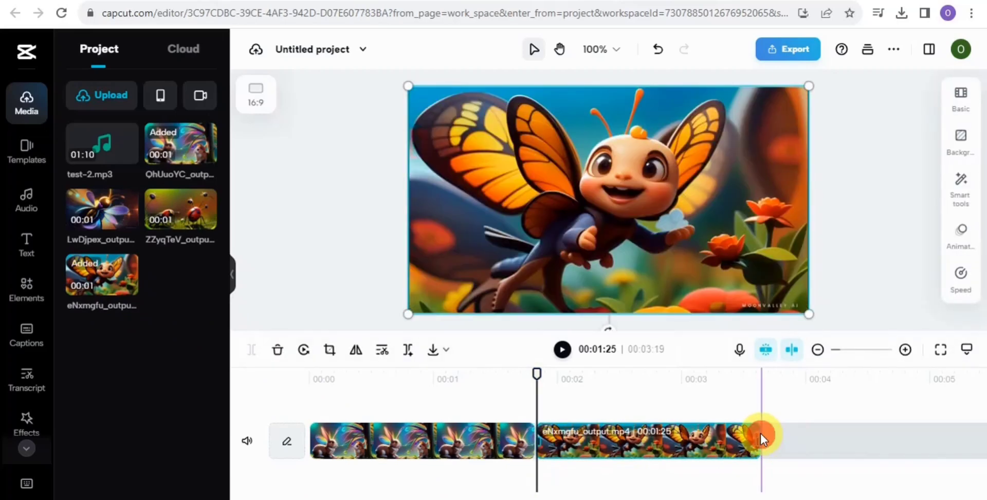
pyautogui.click(761, 397)
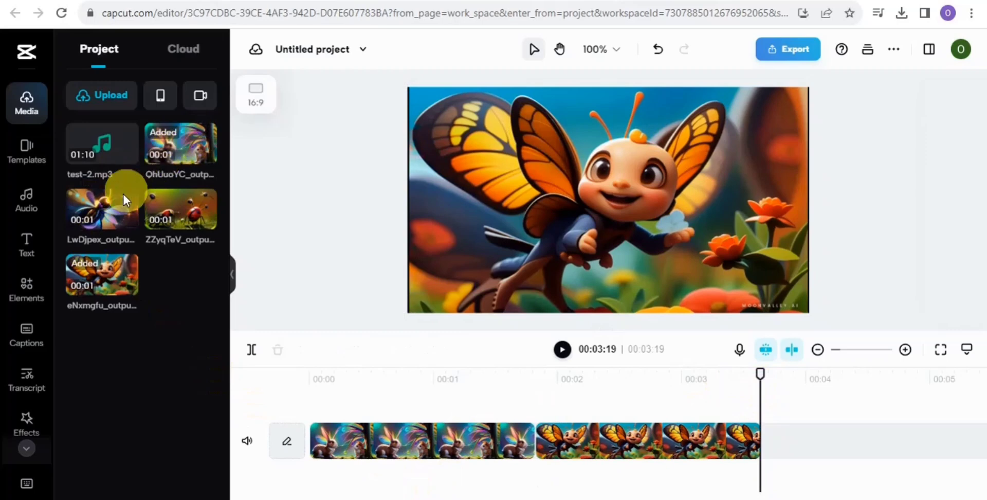
# Append the ladybug clip ZZyqTeV_output.mp4 and the glowing insect clip LwDjpex_output.mp4 to the end of the video track
pyautogui.moveTo(176, 218); pyautogui.dragTo(811, 449)
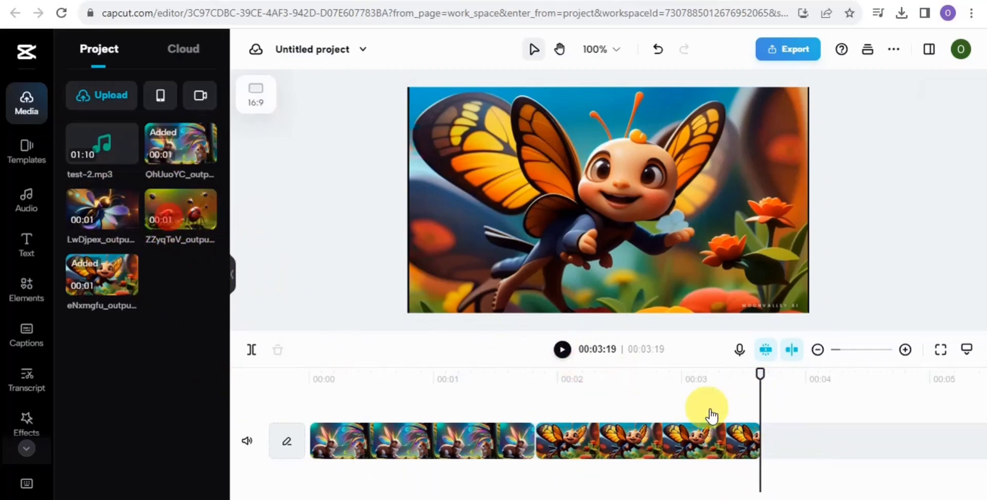
pyautogui.moveTo(712, 415); pyautogui.dragTo(904, 443)
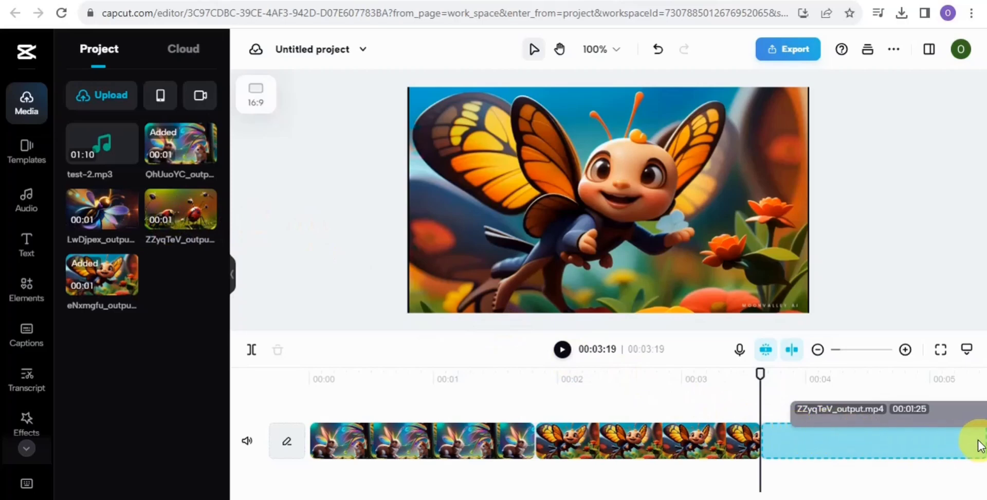
pyautogui.moveTo(980, 445); pyautogui.dragTo(980, 443)
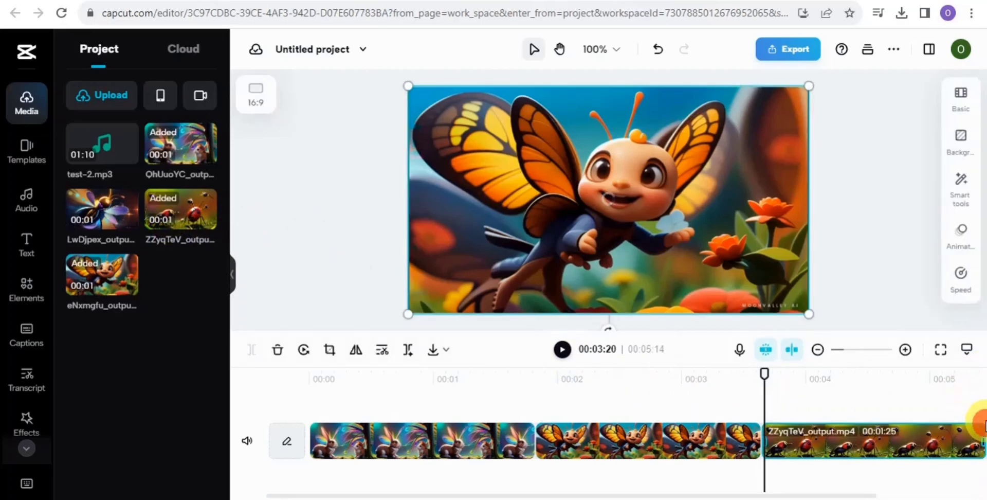
pyautogui.click(982, 425)
pyautogui.click(97, 224)
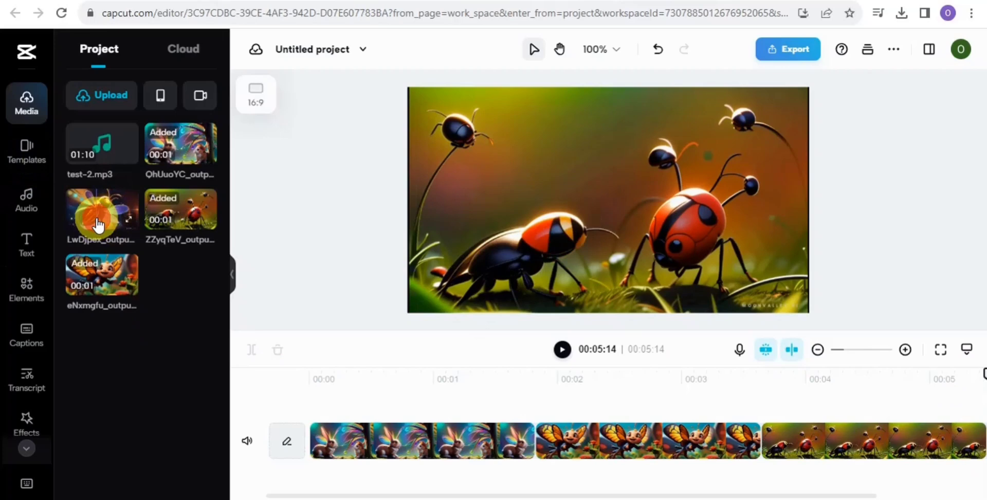
pyautogui.moveTo(98, 225); pyautogui.dragTo(985, 446)
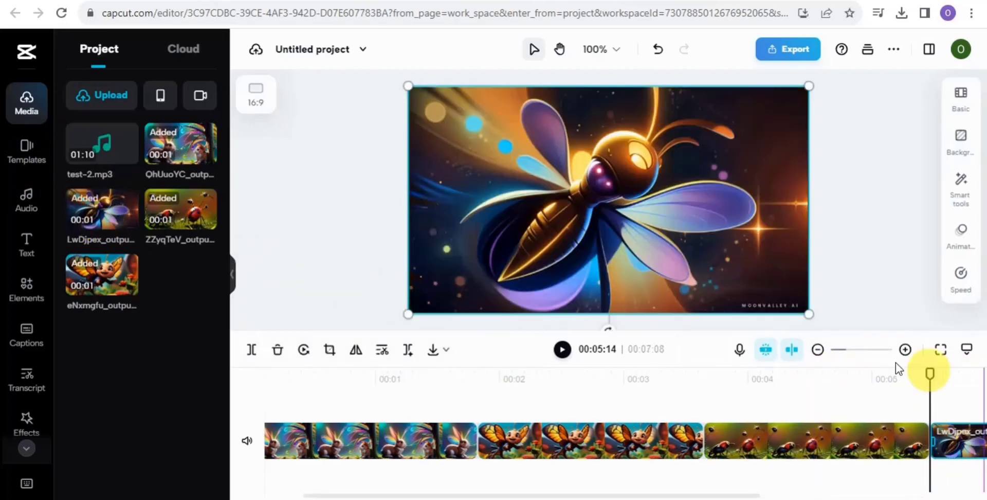
pyautogui.click(442, 122)
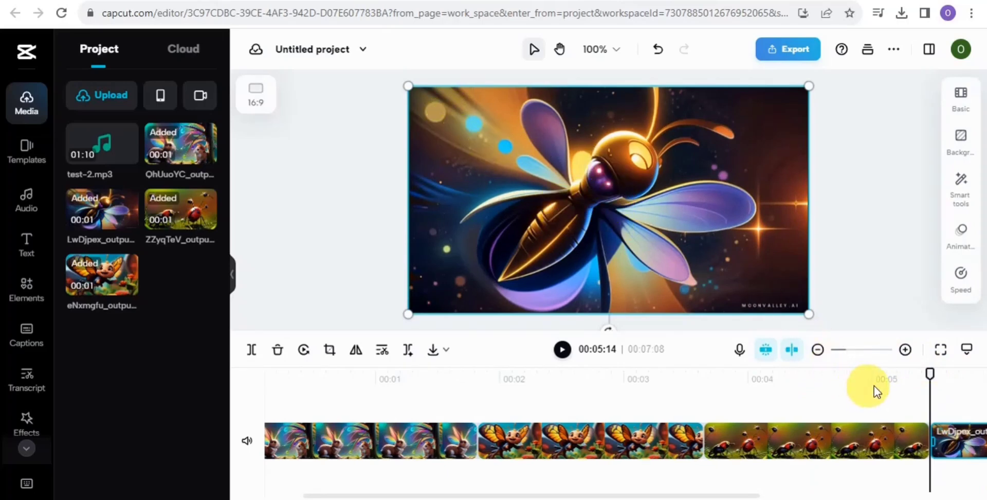
# Return to the start of the timeline and preview the transition from the rabbit clip to the butterfly clip
pyautogui.click(929, 371)
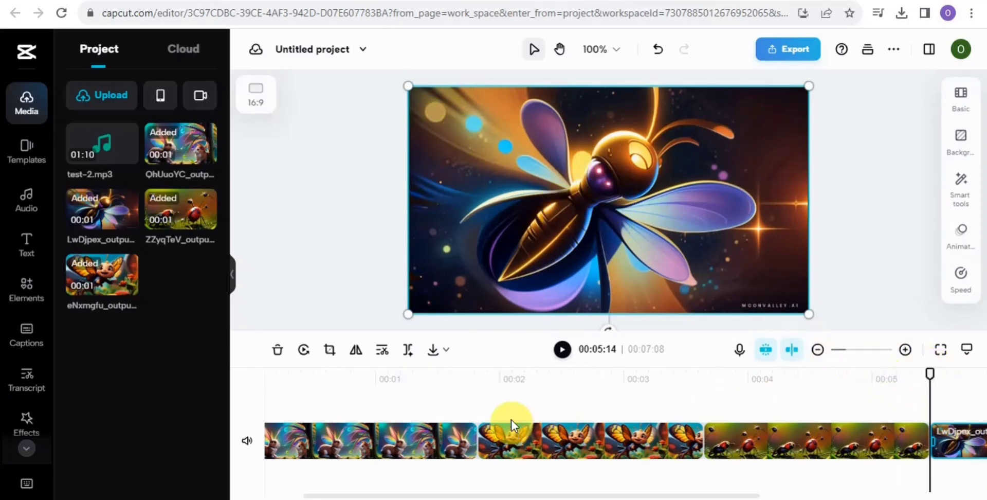
pyautogui.click(924, 370)
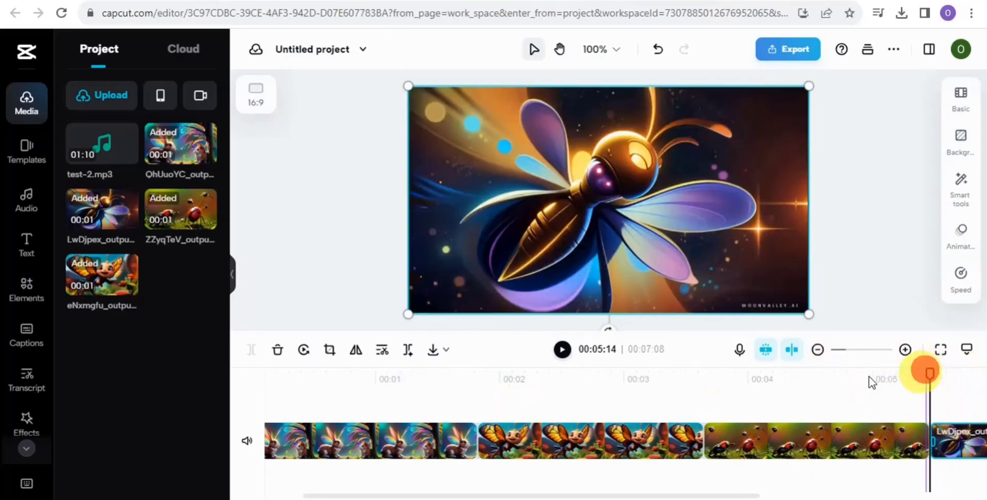
pyautogui.click(551, 374)
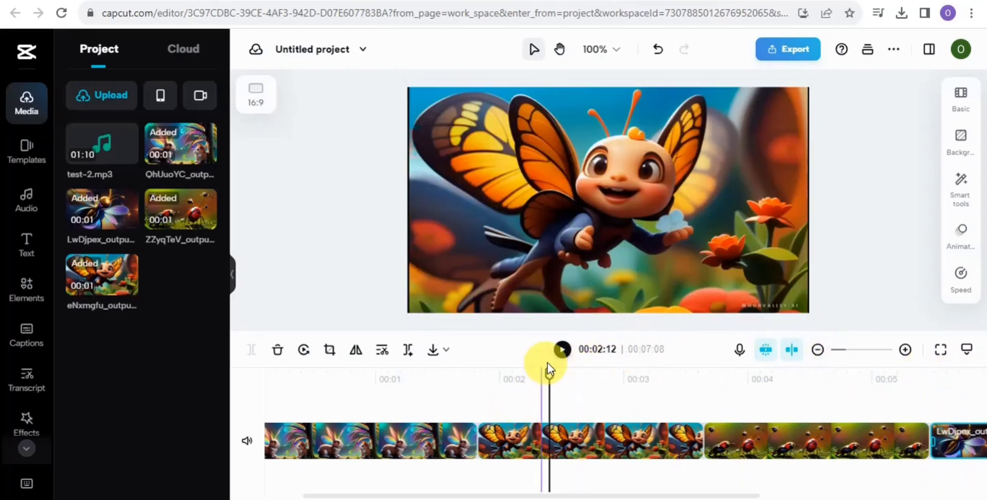
pyautogui.click(552, 373)
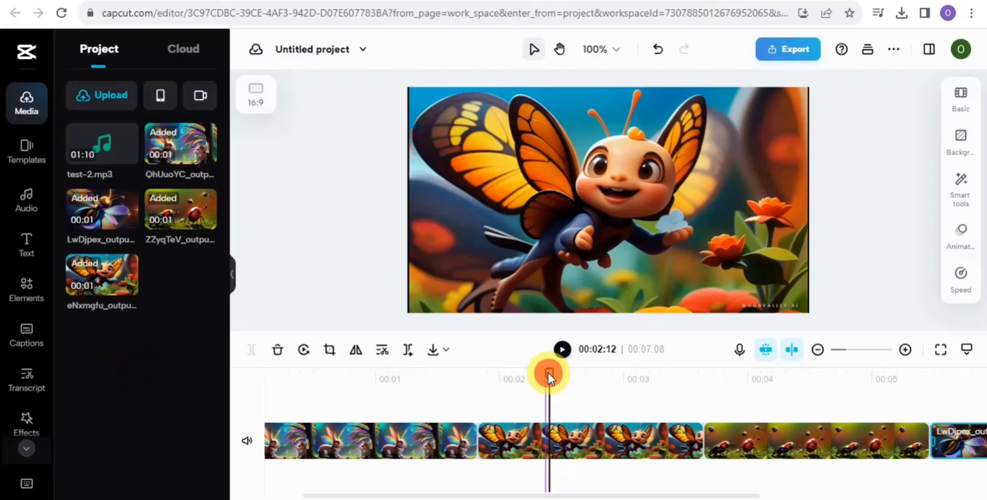
pyautogui.click(265, 361)
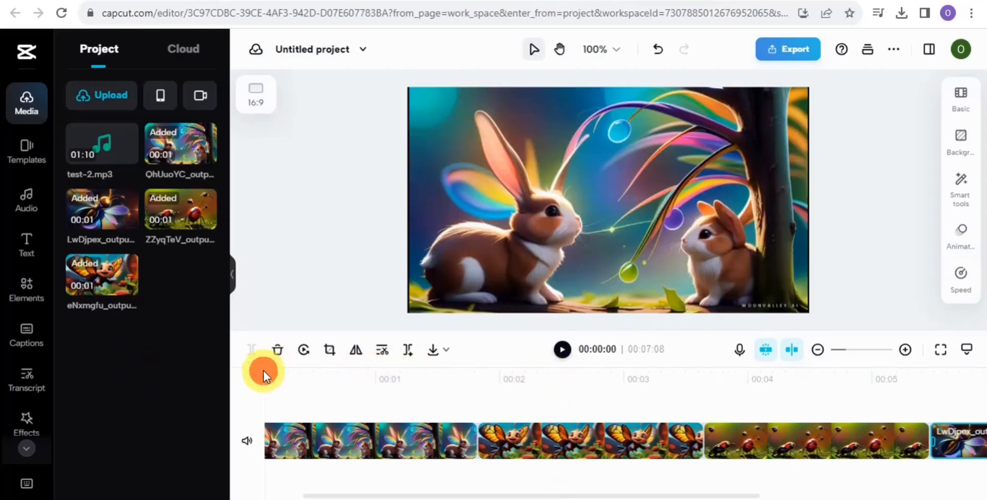
pyautogui.moveTo(263, 370); pyautogui.dragTo(268, 369)
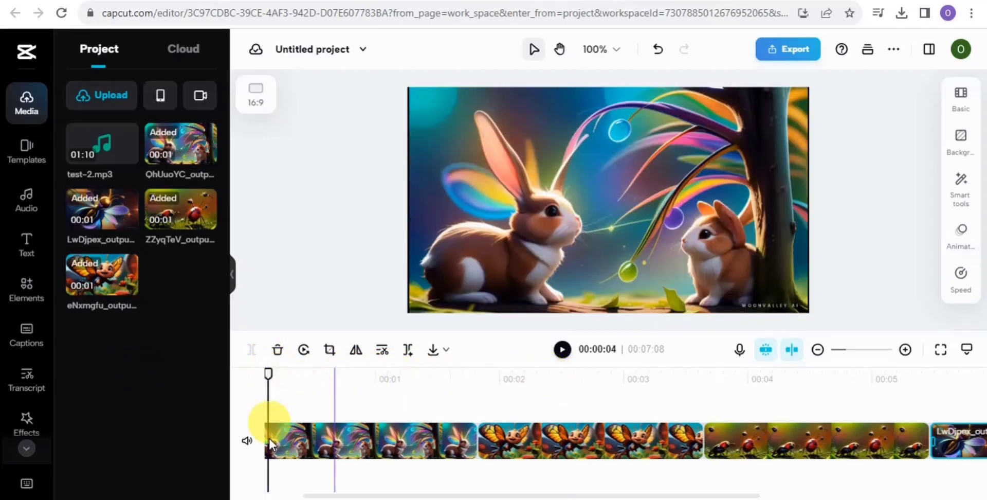
pyautogui.click(268, 369)
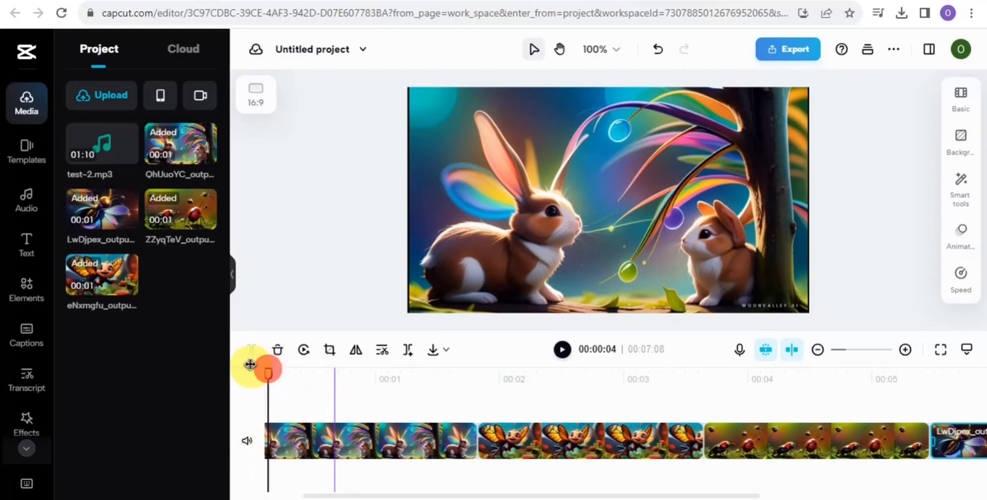
pyautogui.click(561, 350)
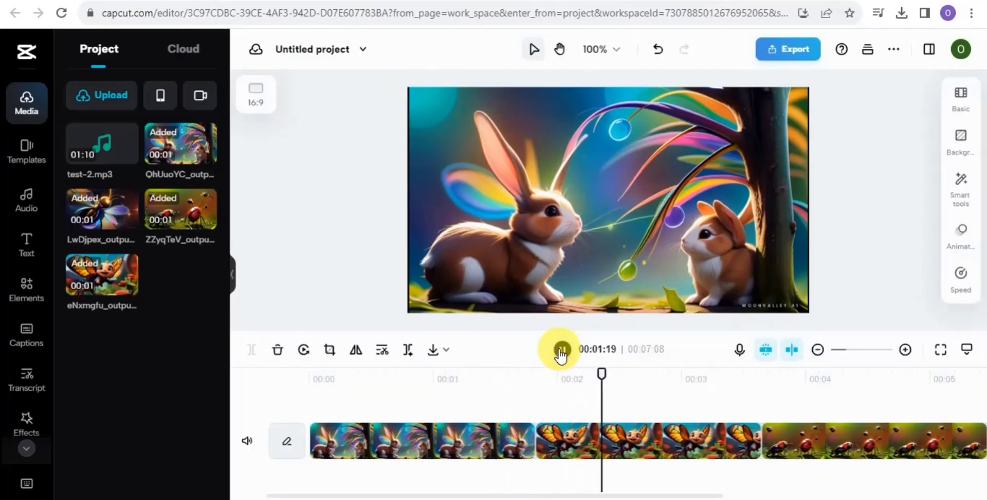
pyautogui.click(561, 350)
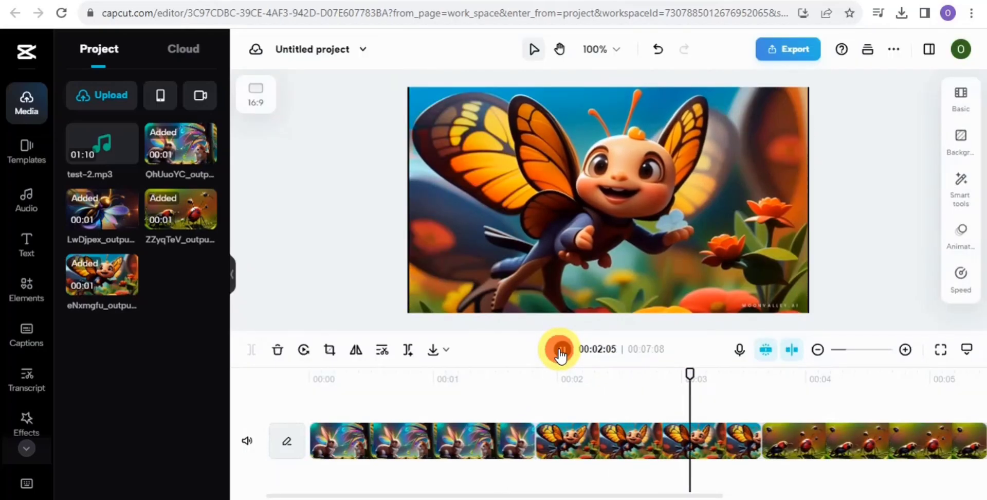
# Move the playhead to the start of the timeline and add the test-2.mp3 voiceover beneath the video clips
pyautogui.click(693, 372)
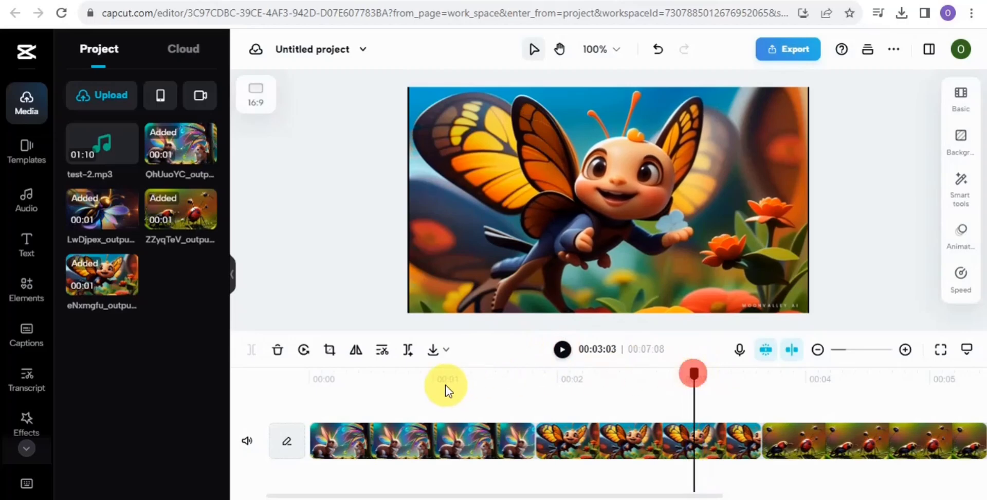
pyautogui.moveTo(446, 391); pyautogui.dragTo(298, 373)
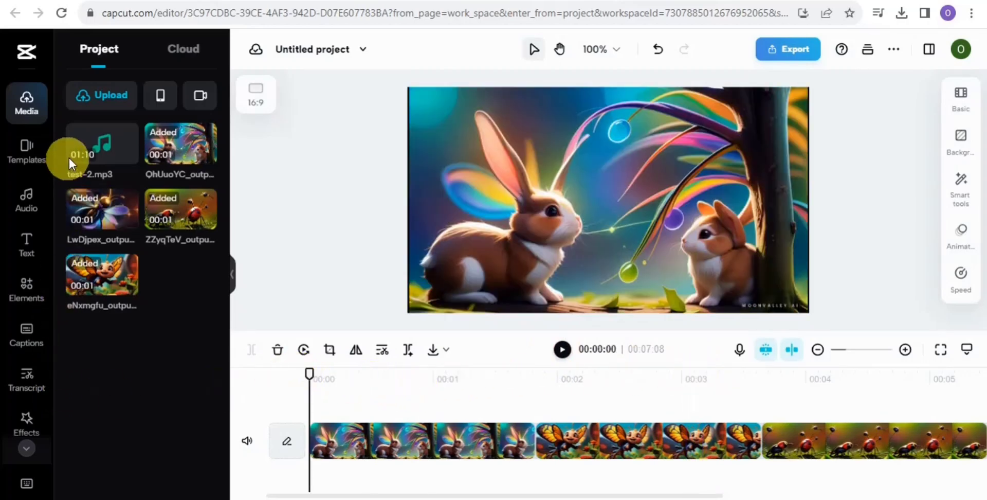
pyautogui.click(84, 169)
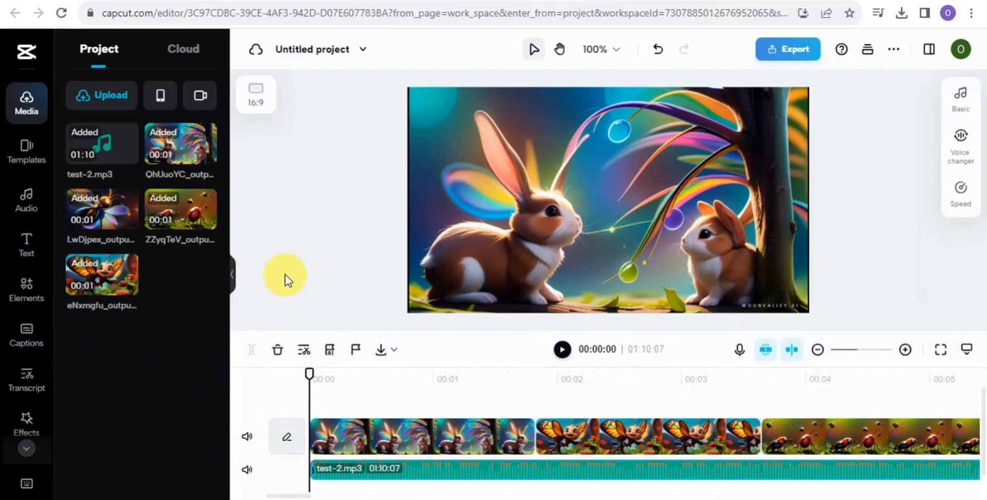
# Open the audio library to look through the available music categories and recommended tracks
pyautogui.click(27, 215)
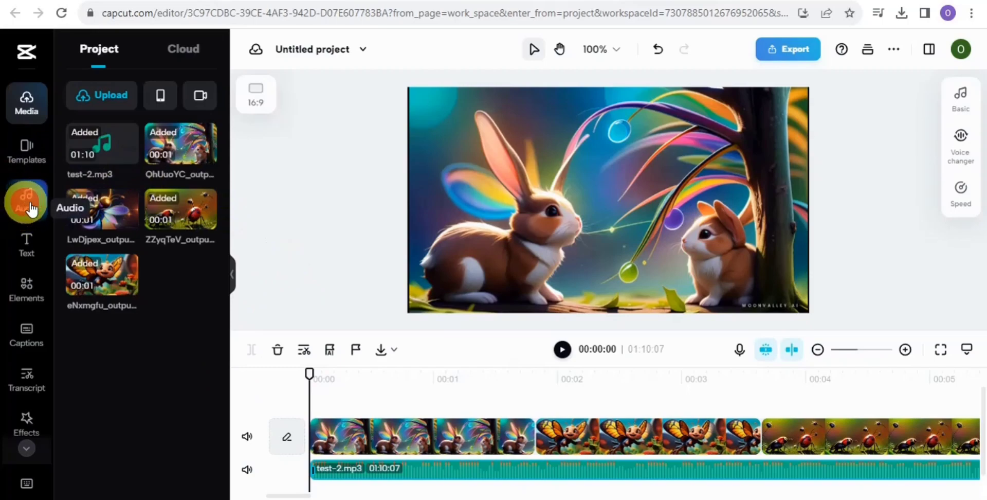
pyautogui.click(30, 208)
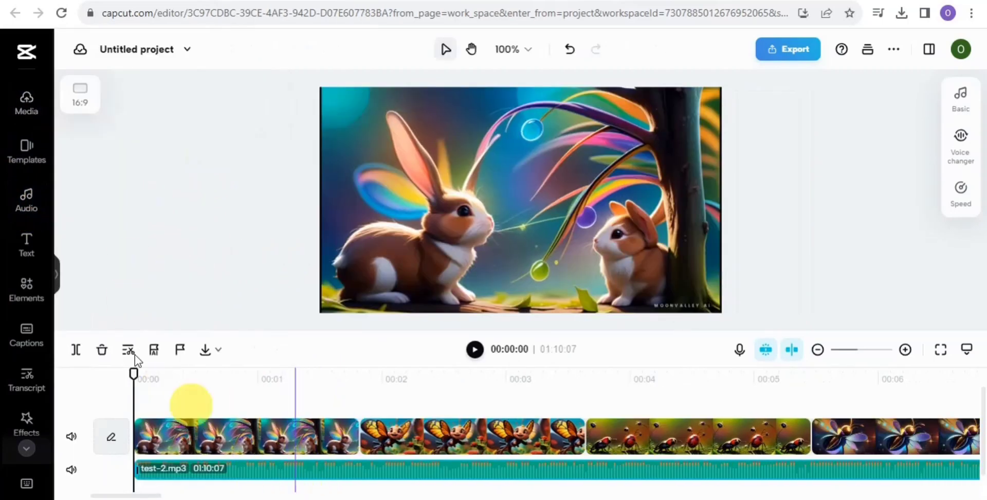
pyautogui.click(23, 196)
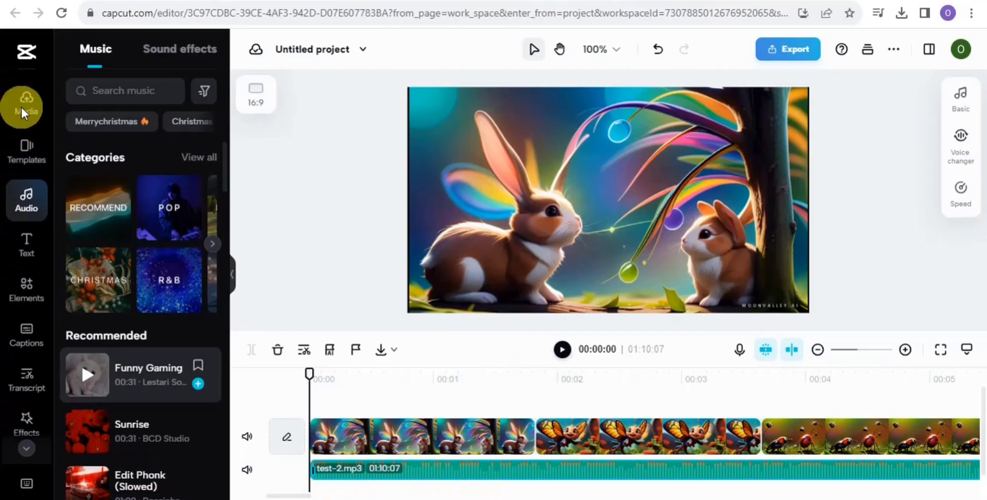
# Play the assembled clips with the voiceover from the start of the timeline to check how they fit together
pyautogui.click(563, 350)
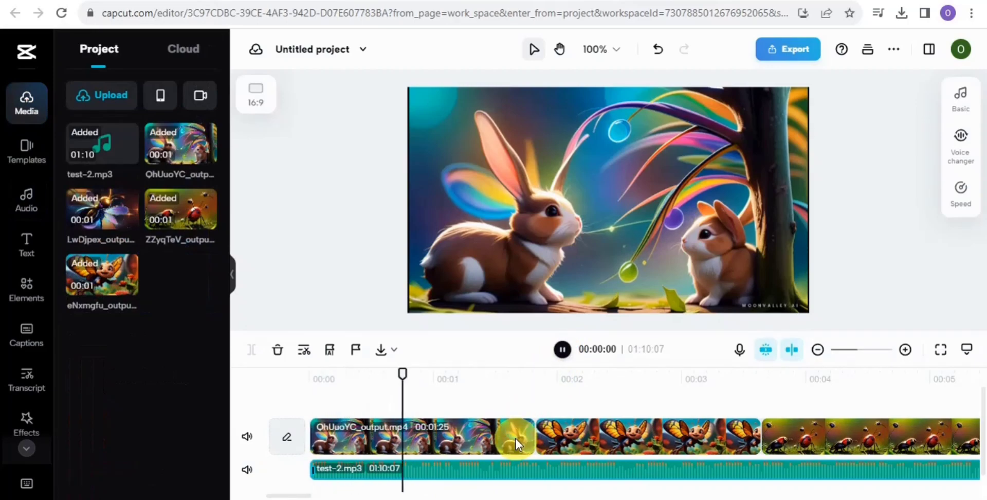
pyautogui.click(562, 350)
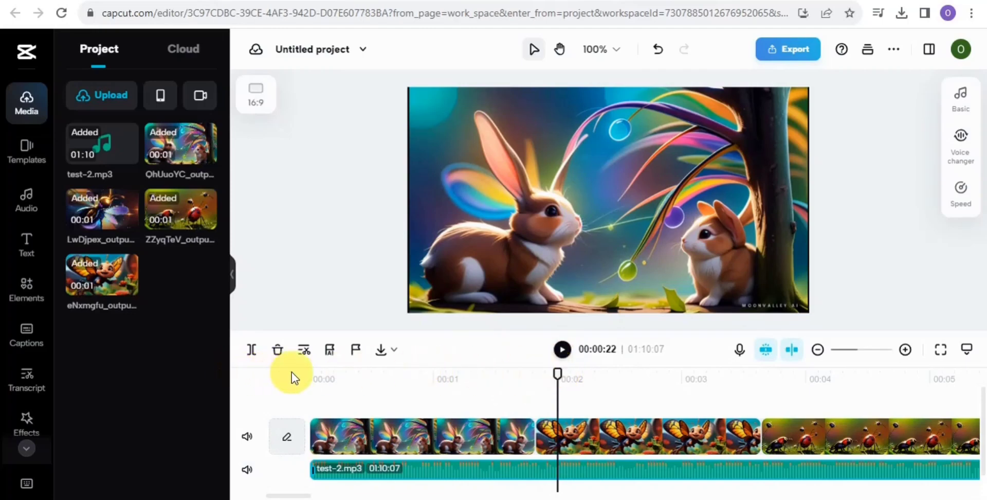
pyautogui.moveTo(557, 373); pyautogui.dragTo(297, 375)
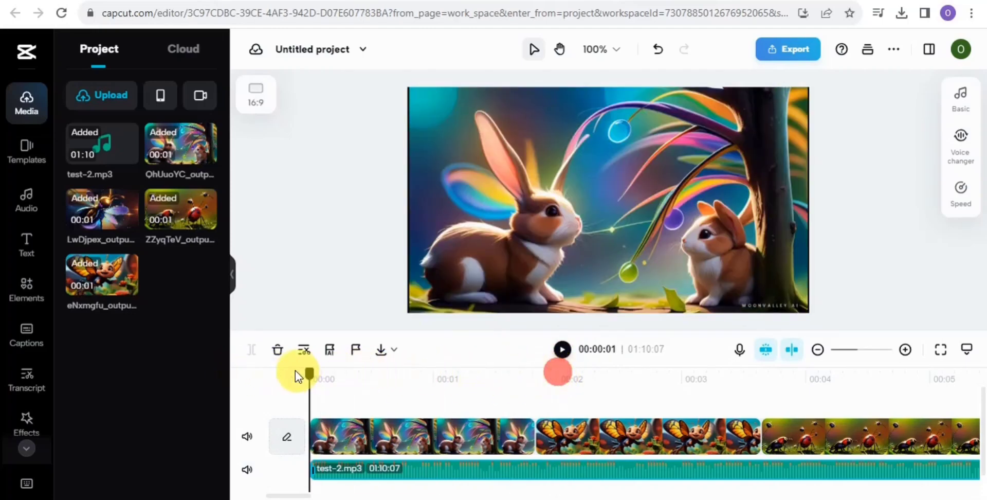
pyautogui.click(562, 350)
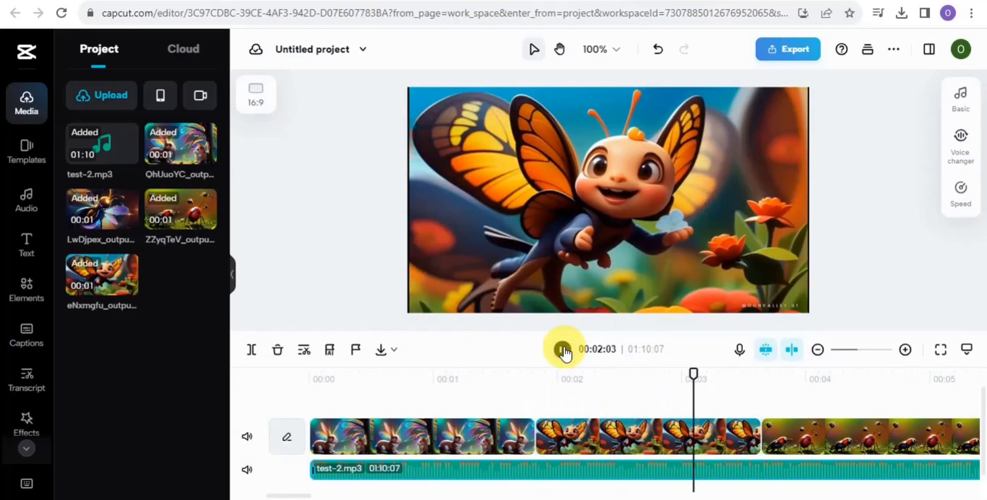
pyautogui.click(563, 350)
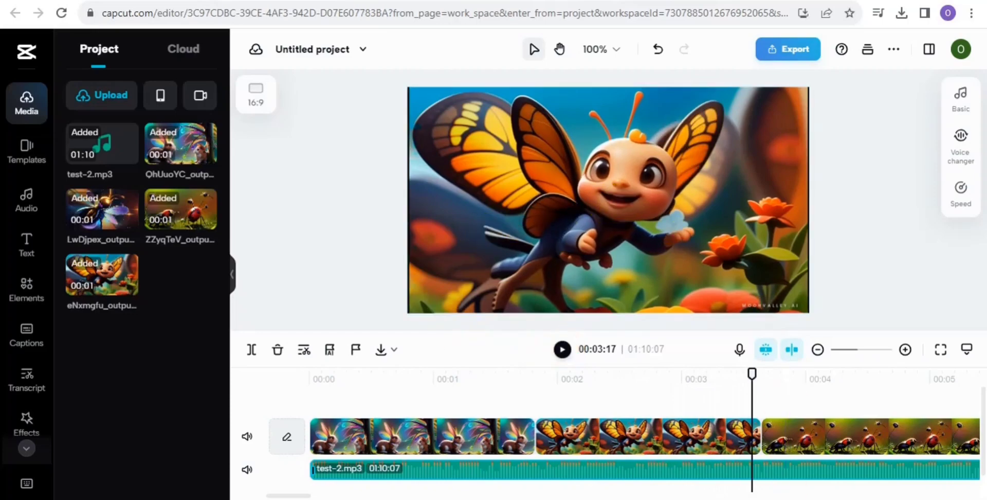
pyautogui.click(116, 278)
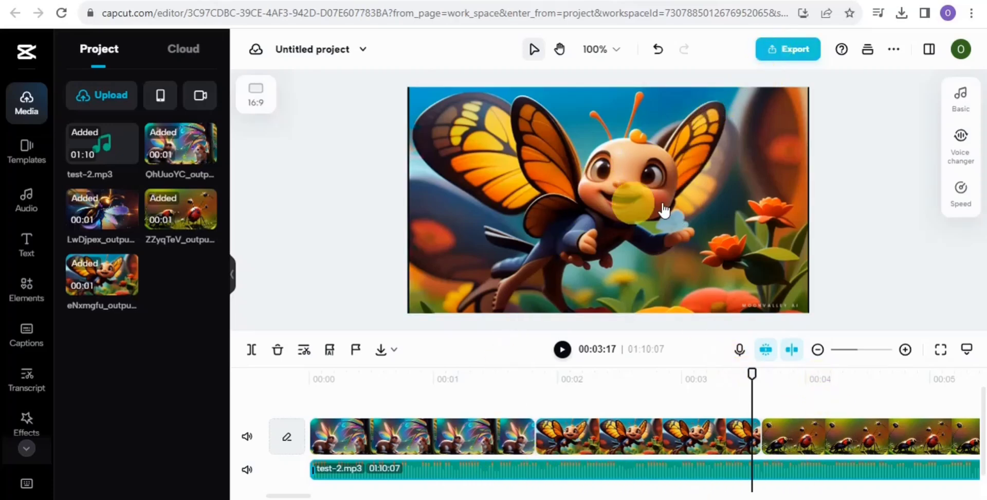
# Deselect the voiceover, reload the video project, and switch to ChatGPT to review the short kids' story and its image prompts
pyautogui.click(367, 175)
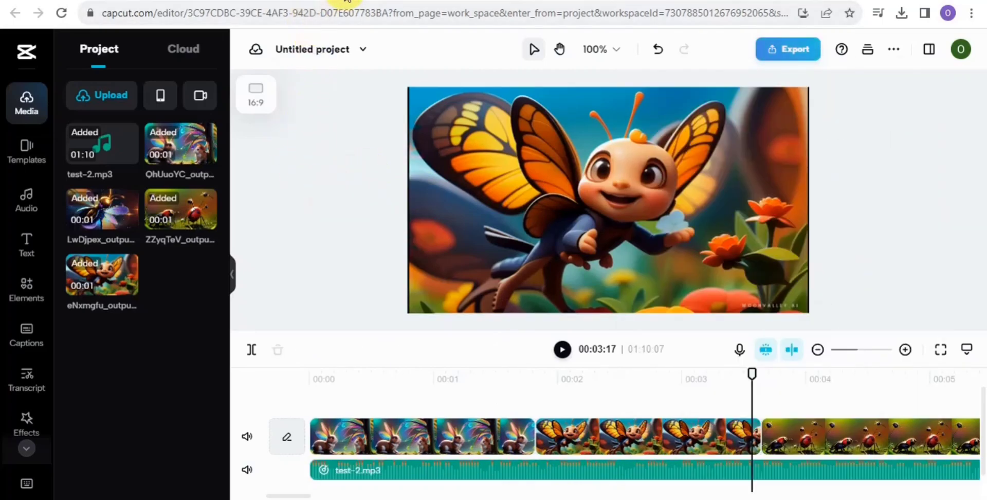
pyautogui.press('F5')
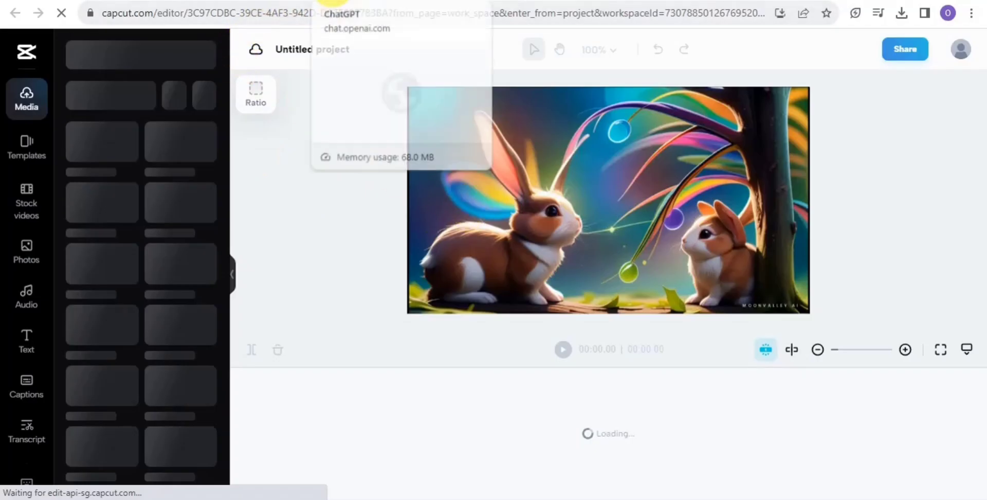
pyautogui.click(332, 1)
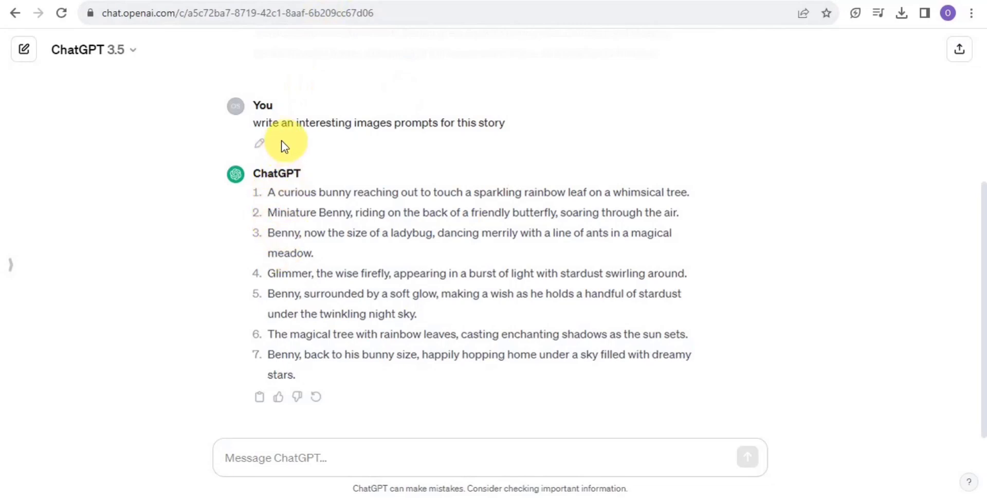
pyautogui.moveTo(979, 242); pyautogui.dragTo(974, 84)
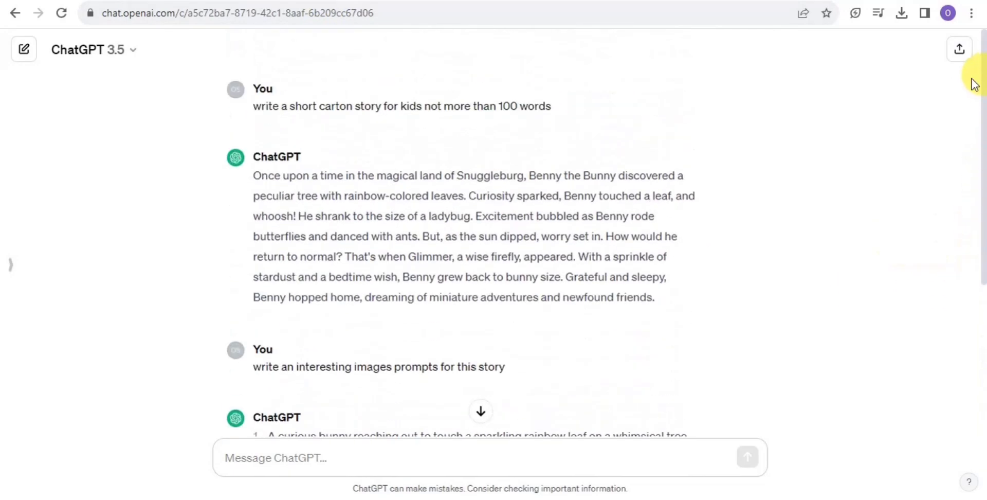
pyautogui.moveTo(980, 180); pyautogui.dragTo(952, 333)
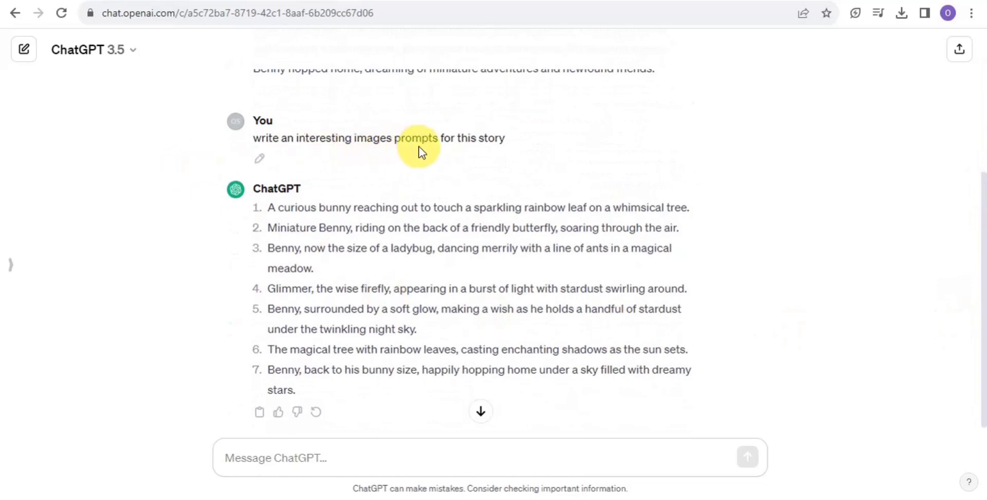
# Revisit the Fliki voiceover download, the Moonvalley homepage and Discord's new-moon-1 channel, and return to the CapCut project
pyautogui.click(515, 1)
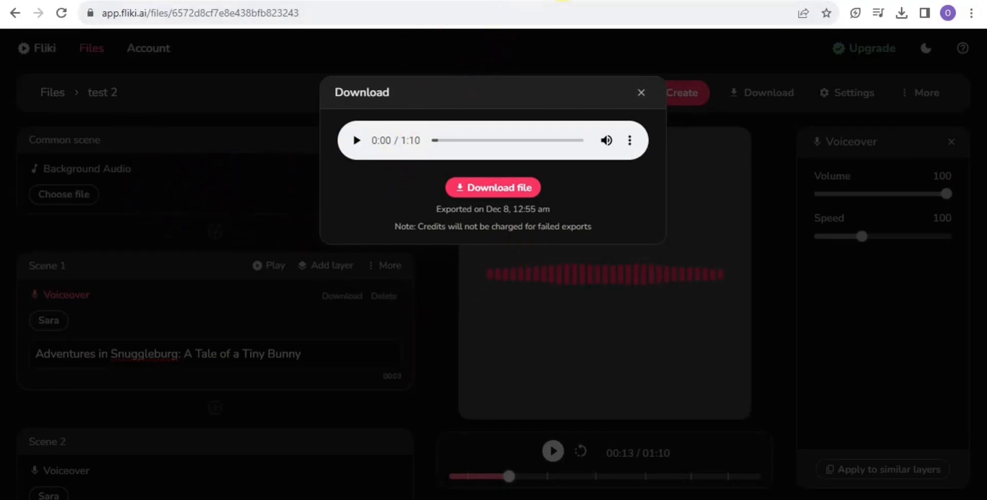
pyautogui.click(563, 2)
pyautogui.click(491, 1)
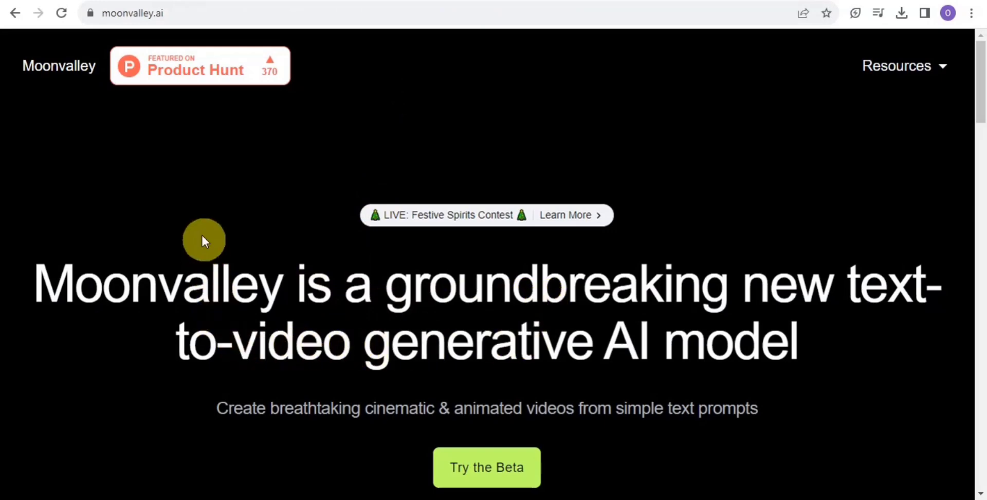
pyautogui.click(552, 1)
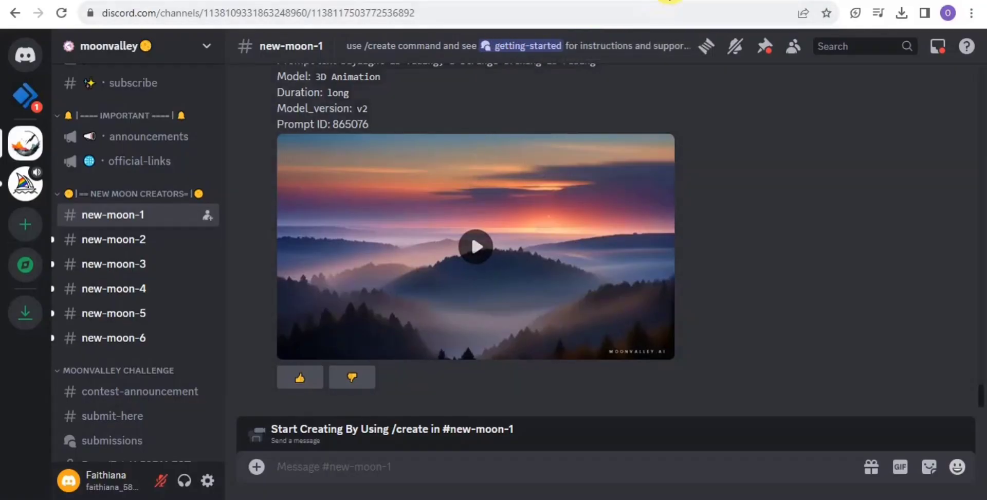
pyautogui.click(670, 1)
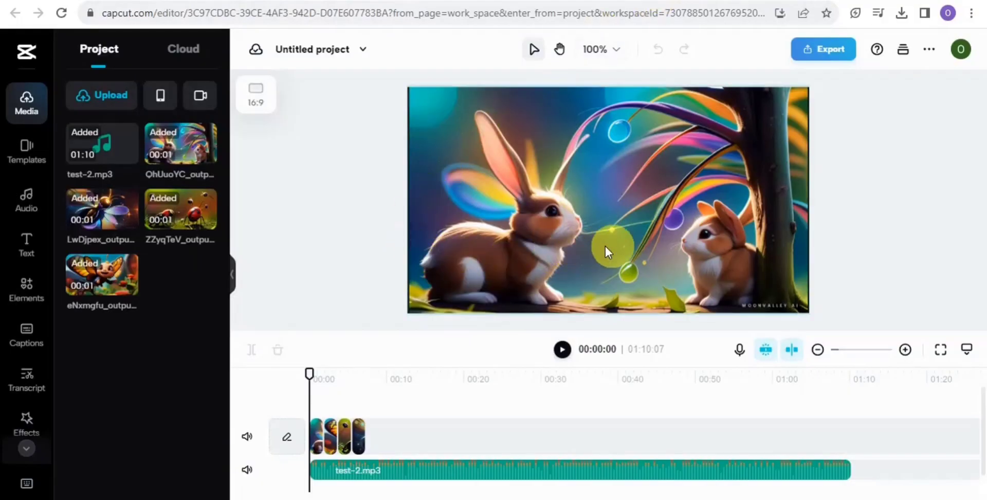
pyautogui.click(350, 218)
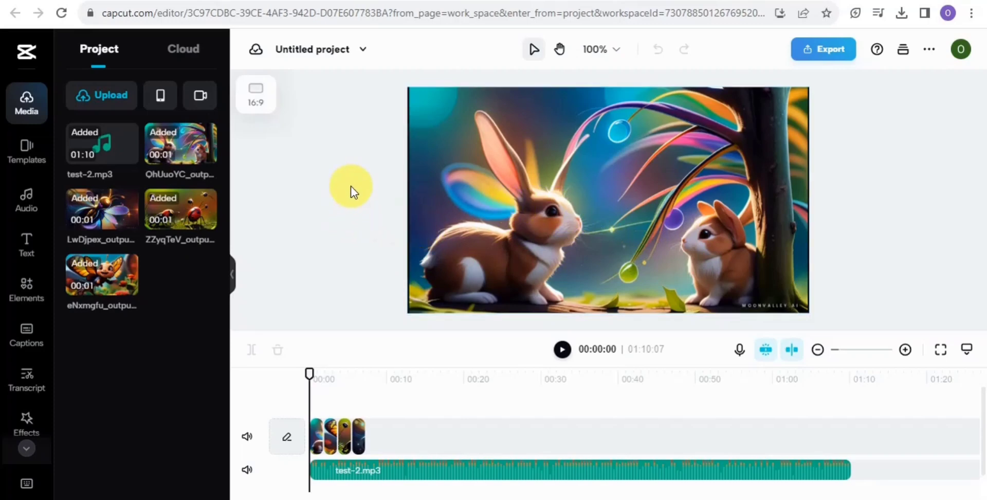